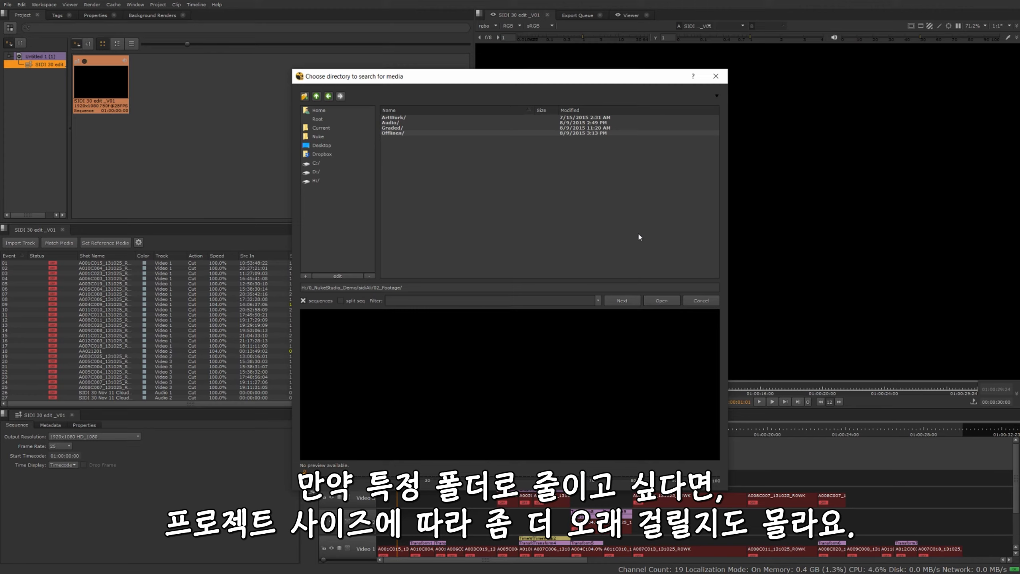
Choose the 02_Footage folder as the directory to search for matching media
left_click(670, 302)
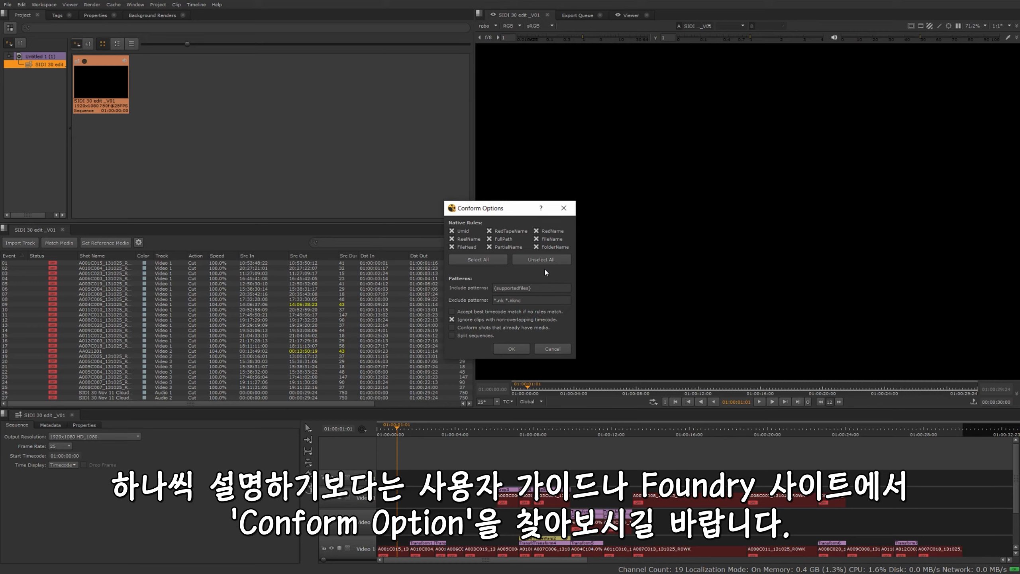
Try the include pattern *.mov and an empty exclude pattern in the conform options, and restore both patterns
left_click(530, 288)
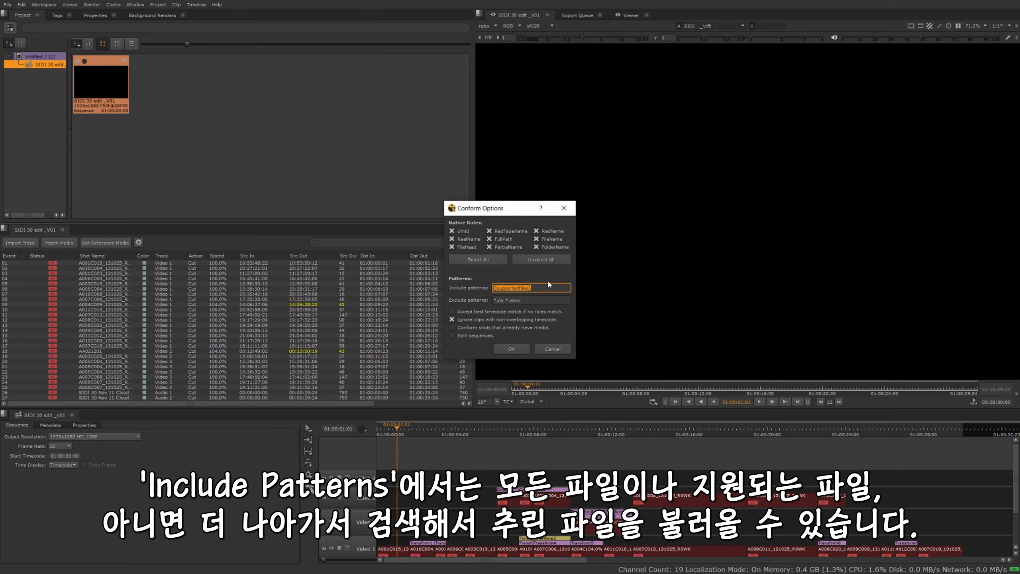
key("BackSpace")
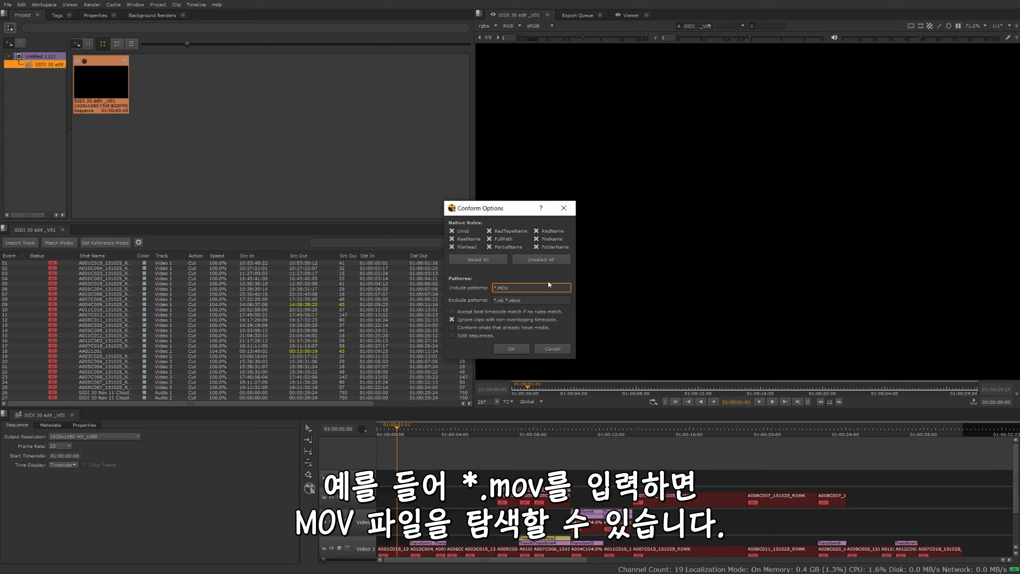
key("ctrl+z")
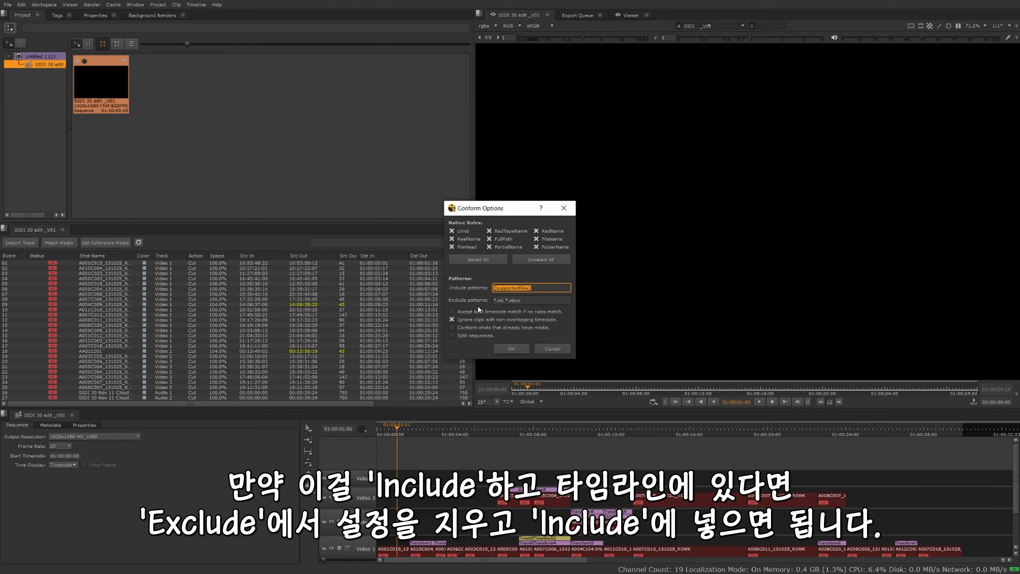
key("Tab")
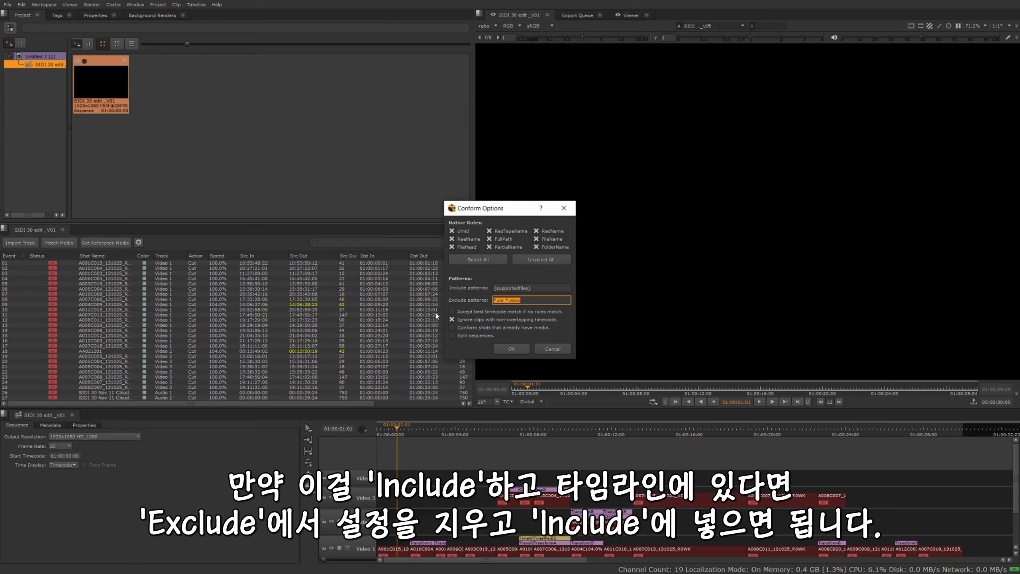
key("BackSpace")
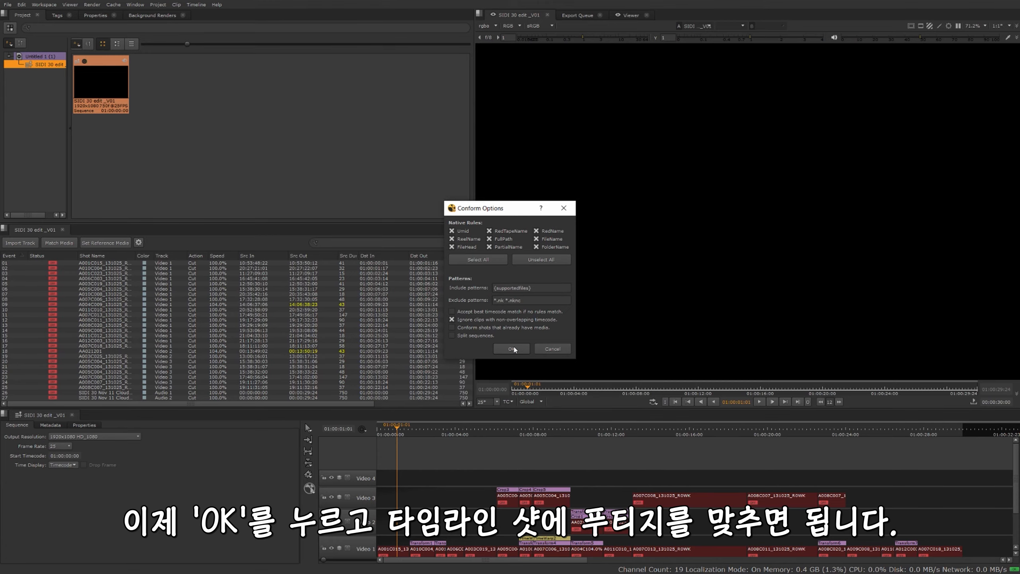
Run the conform with the default rules and patterns to reconnect the timeline's shots, and dismiss the report
left_click(512, 348)
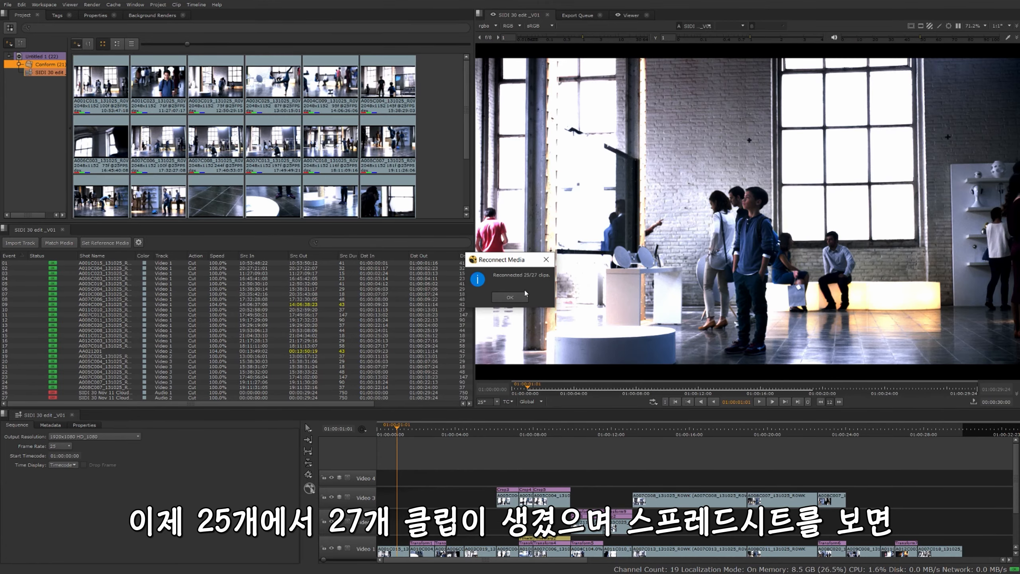
left_click(521, 298)
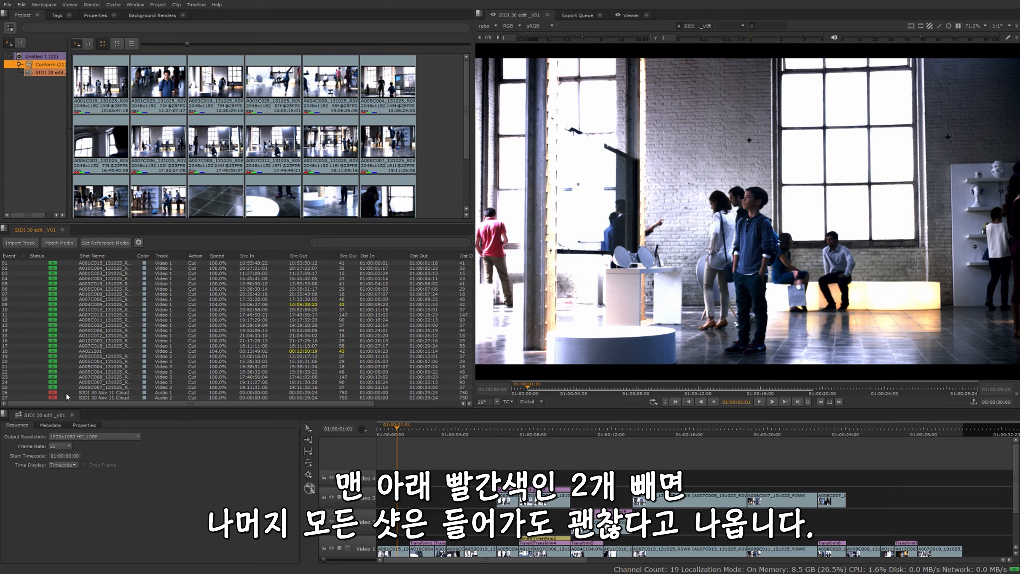
Select the two unmatched audio events and reconnect them to the stereo WAV file in the Audio folder using default conform options
left_click_drag(66, 392, 66, 397)
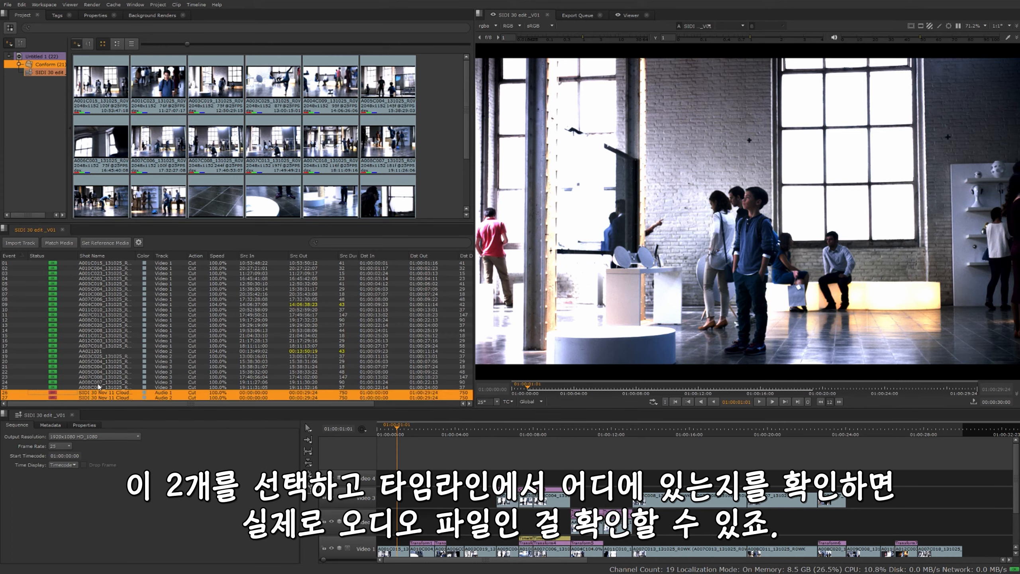
left_click_drag(1017, 465, 1017, 498)
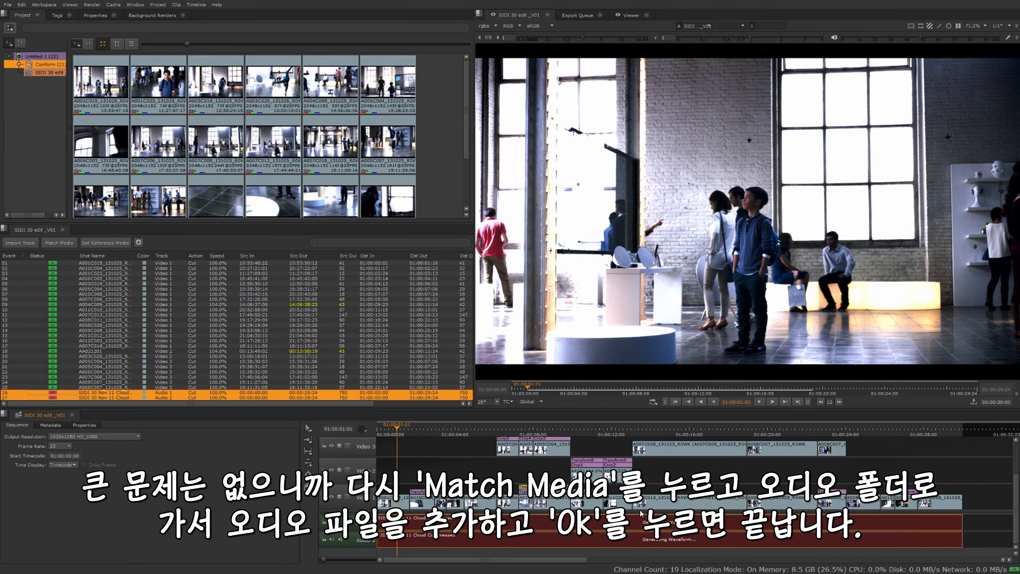
left_click(59, 242)
double_click(428, 122)
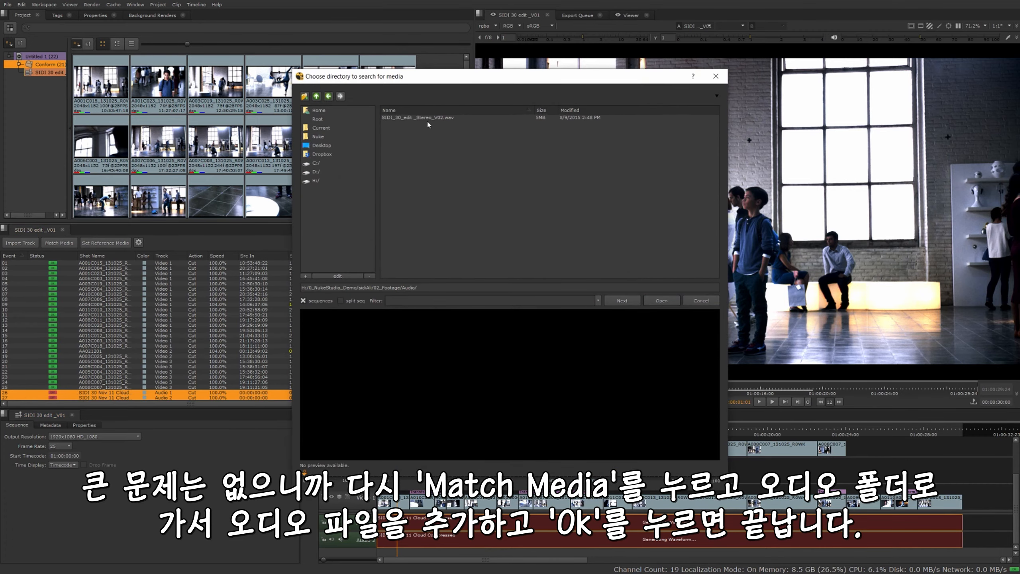
left_click(428, 117)
left_click(662, 303)
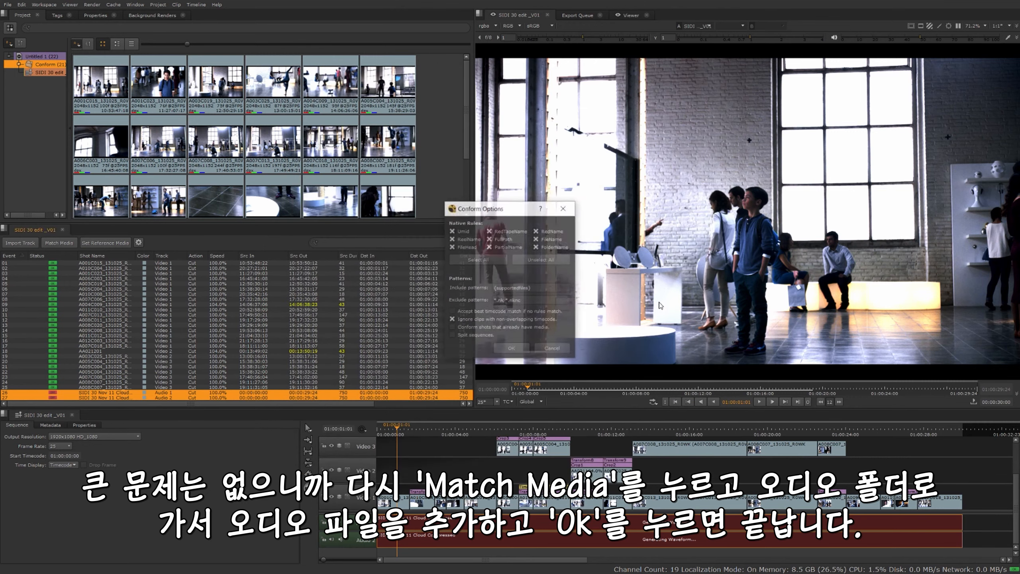
left_click(512, 348)
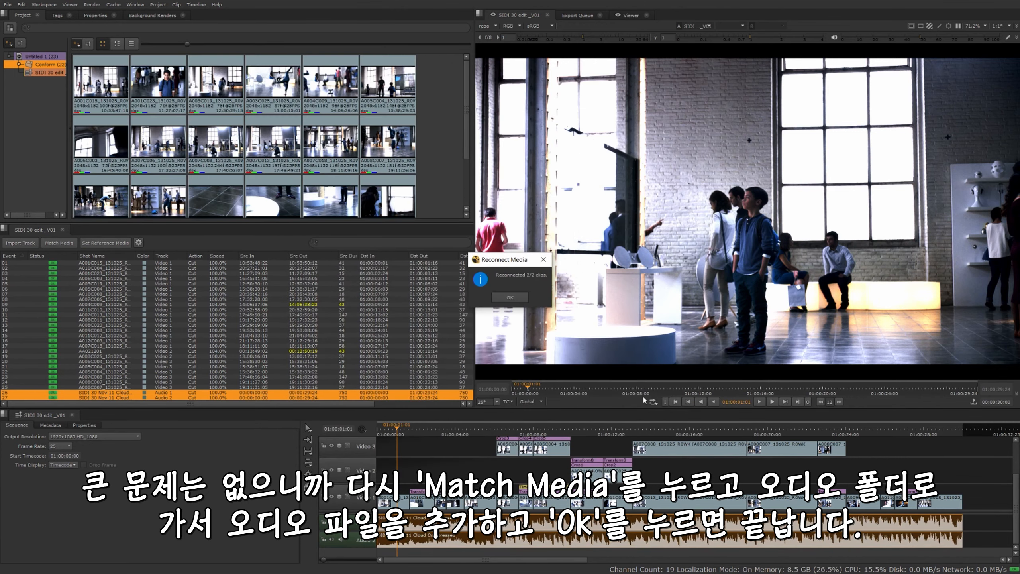
left_click(511, 297)
left_click(899, 467)
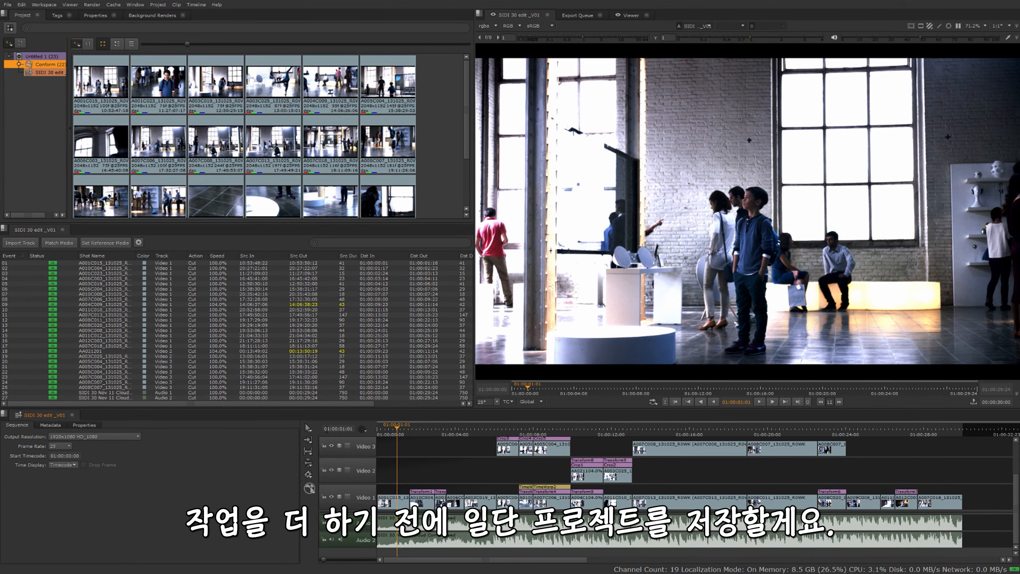
Save the project over the existing start_V02 project file
left_click(8, 5)
left_click(32, 45)
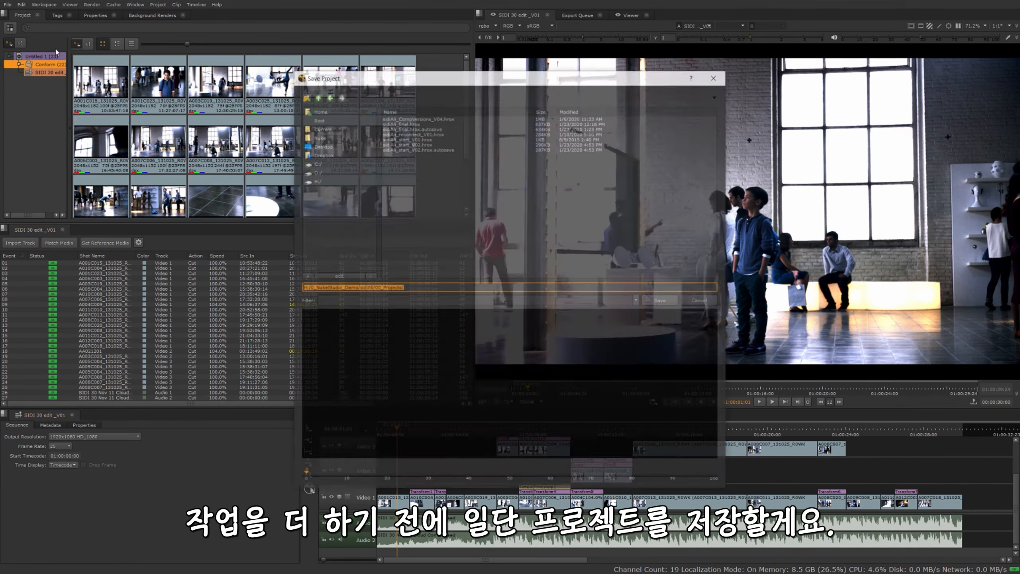
double_click(416, 144)
left_click(493, 297)
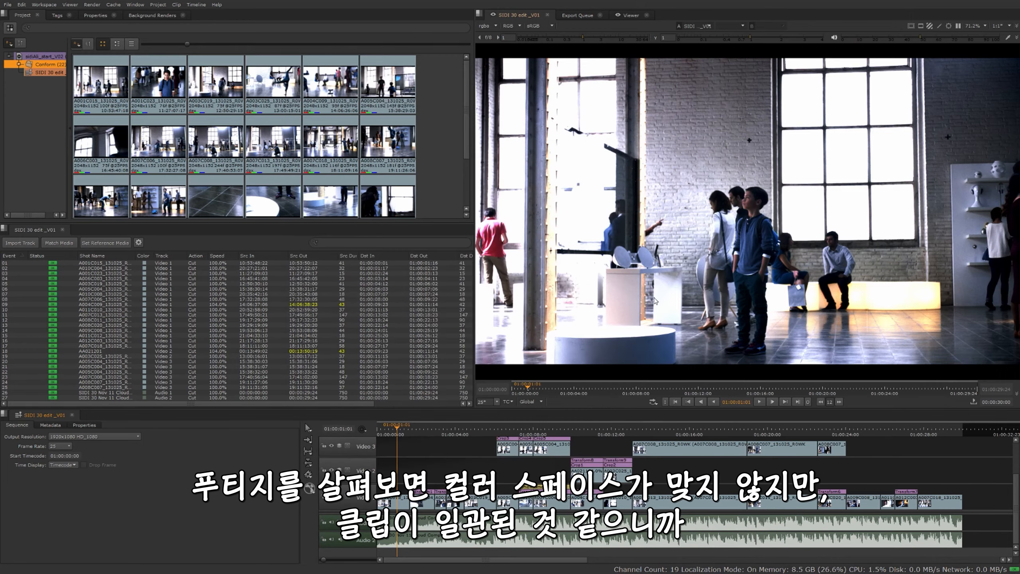
Check the footage further along the sequence, and set the media color transform of all conformed clips to rec709
left_click_drag(551, 384, 586, 386)
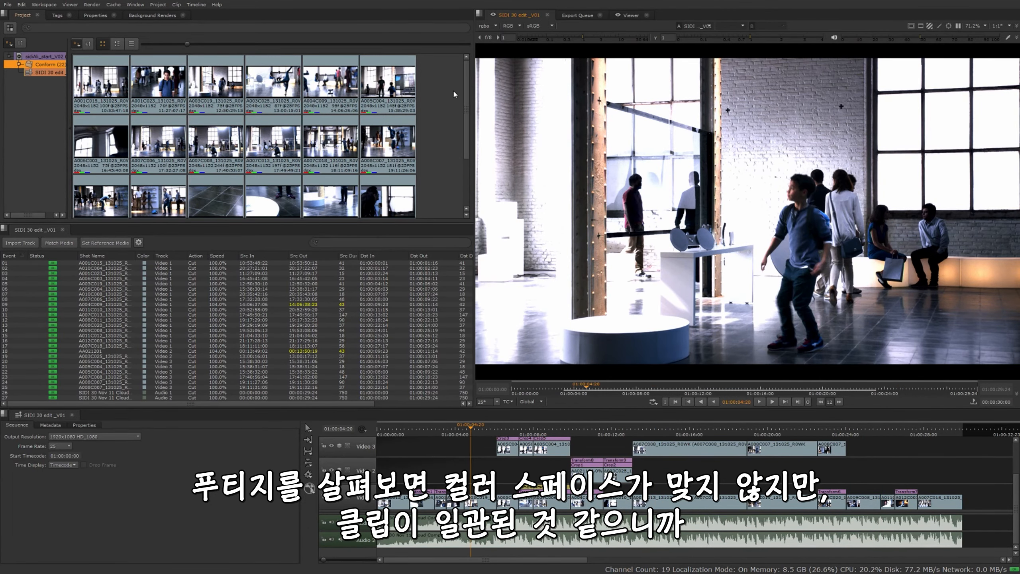
scroll(462, 96, "down", 2)
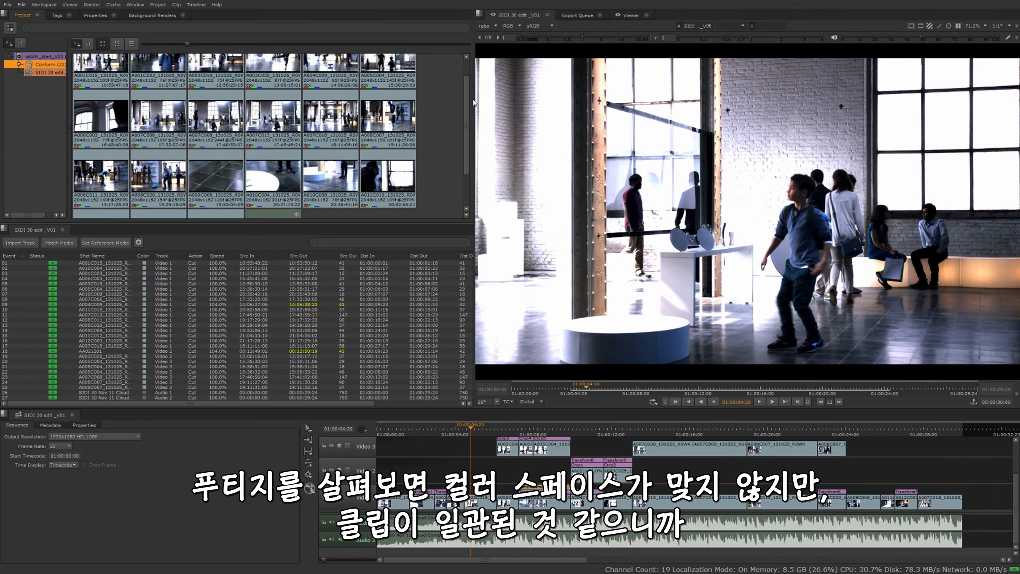
scroll(474, 103, "down", 2)
key("ctrl+a")
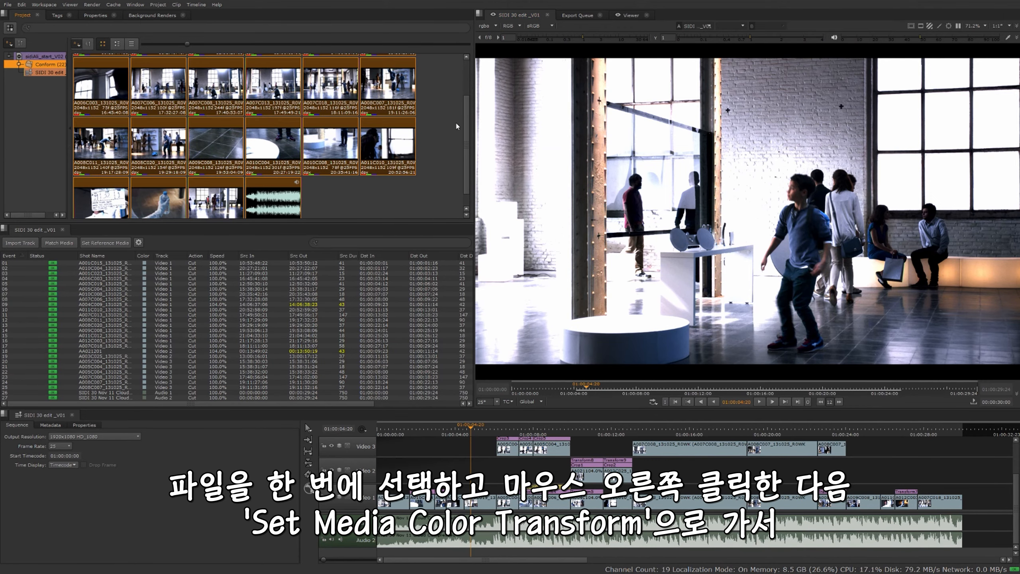
right_click(403, 137)
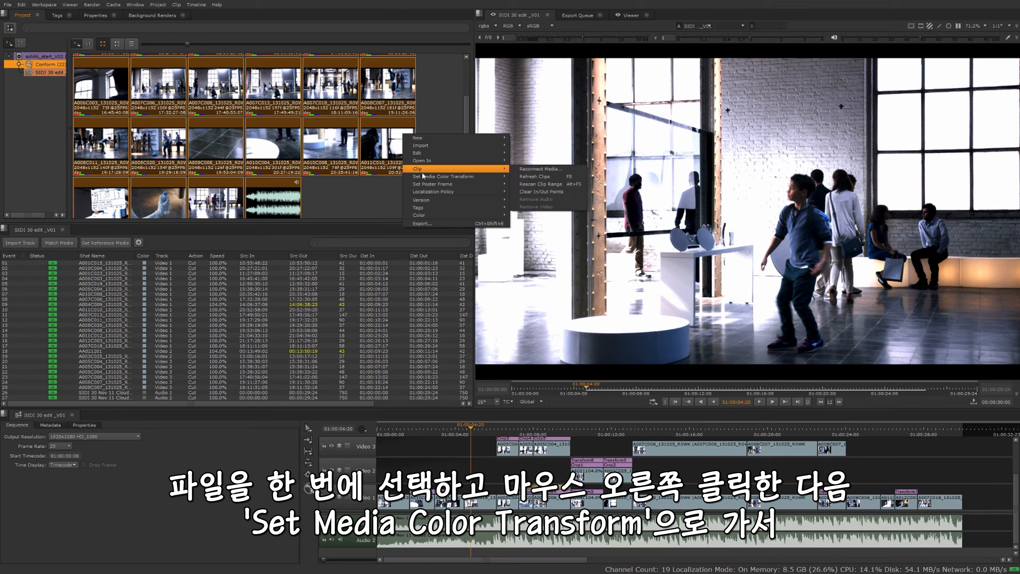
mouse_move(424, 178)
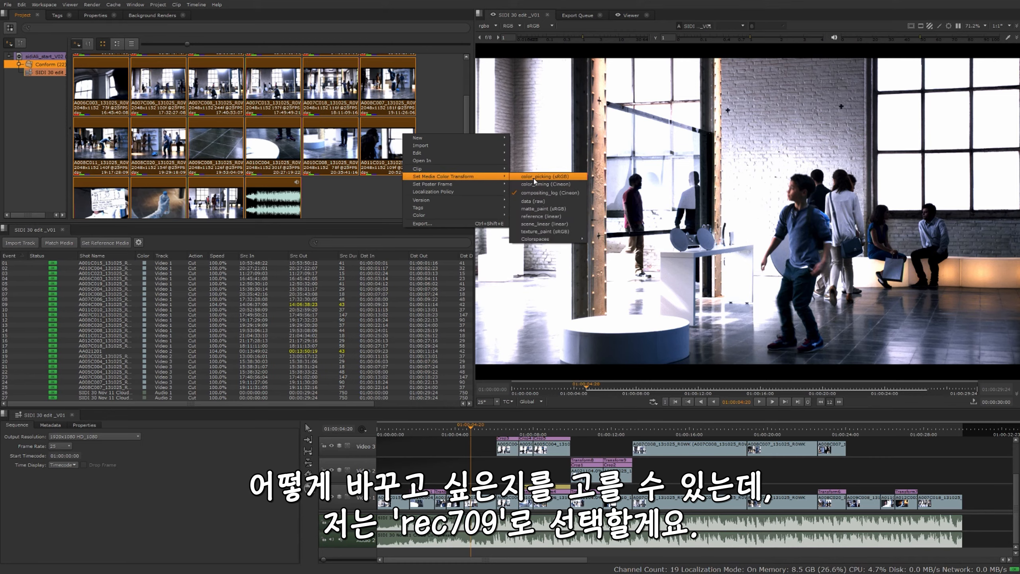
mouse_move(551, 239)
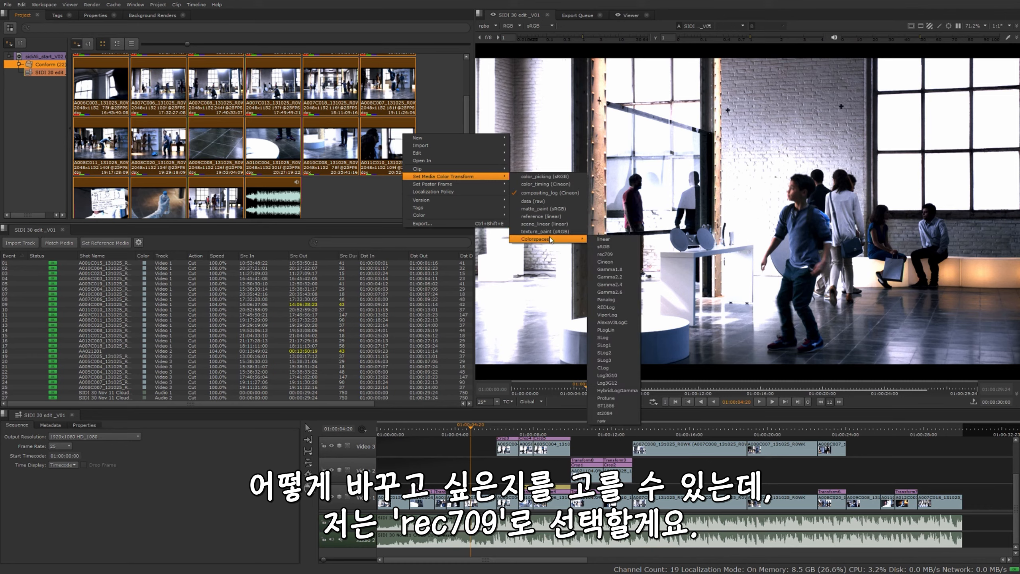
left_click(607, 255)
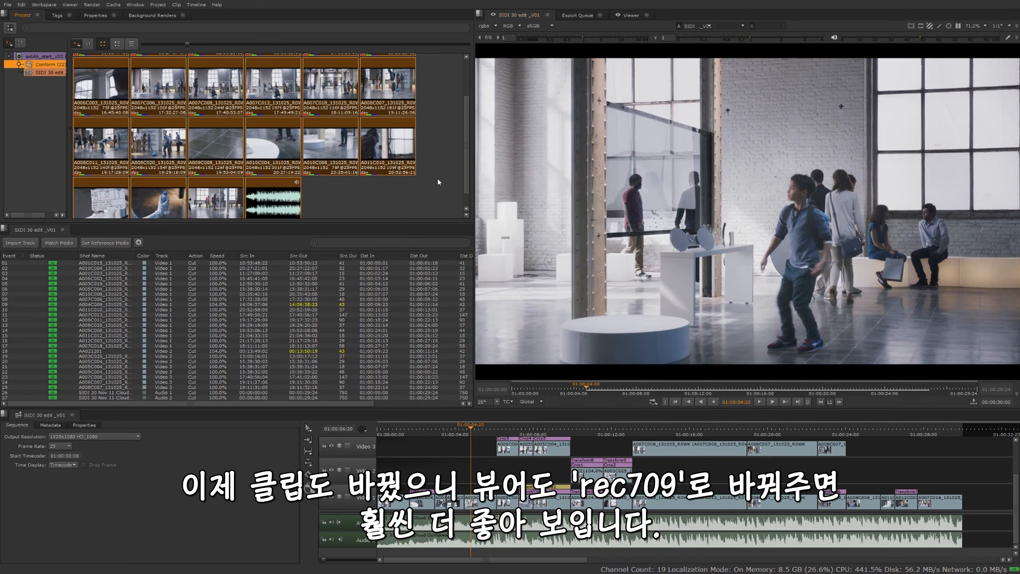
left_click(445, 159)
Set the viewer's display color space to rec709 and move the playhead back to 01:00:01:08
left_click(550, 23)
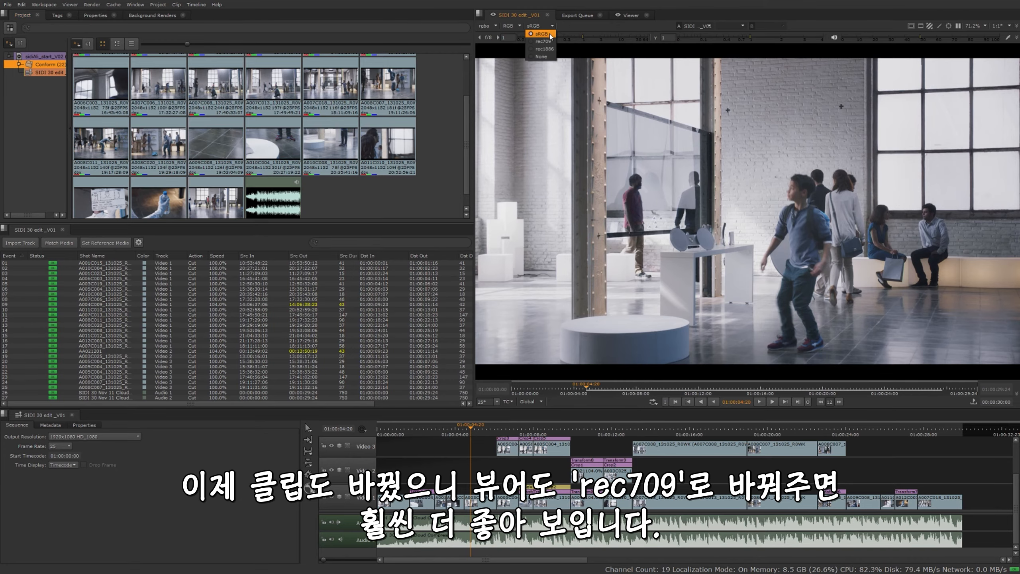
left_click(542, 41)
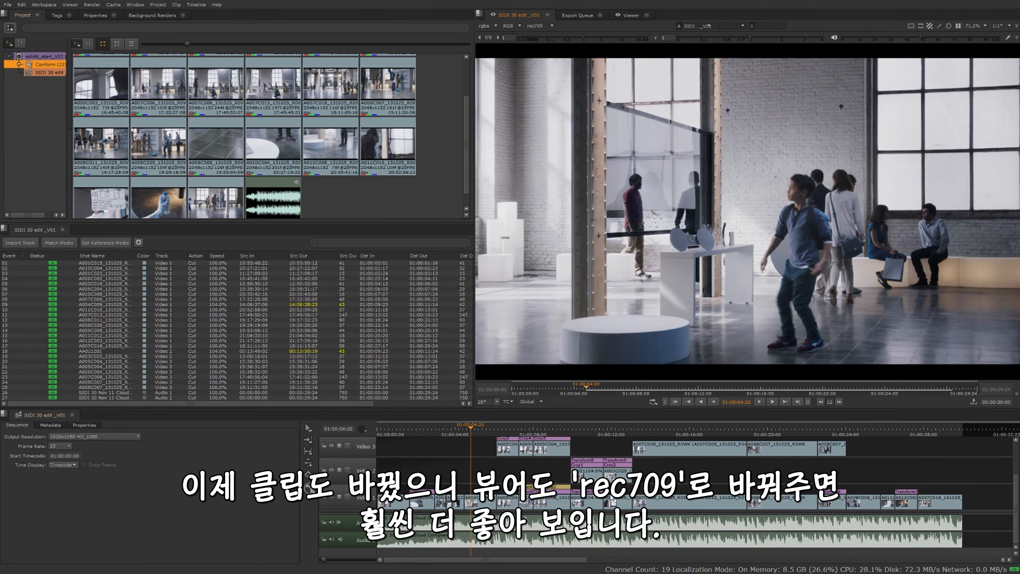
left_click_drag(472, 428, 403, 459)
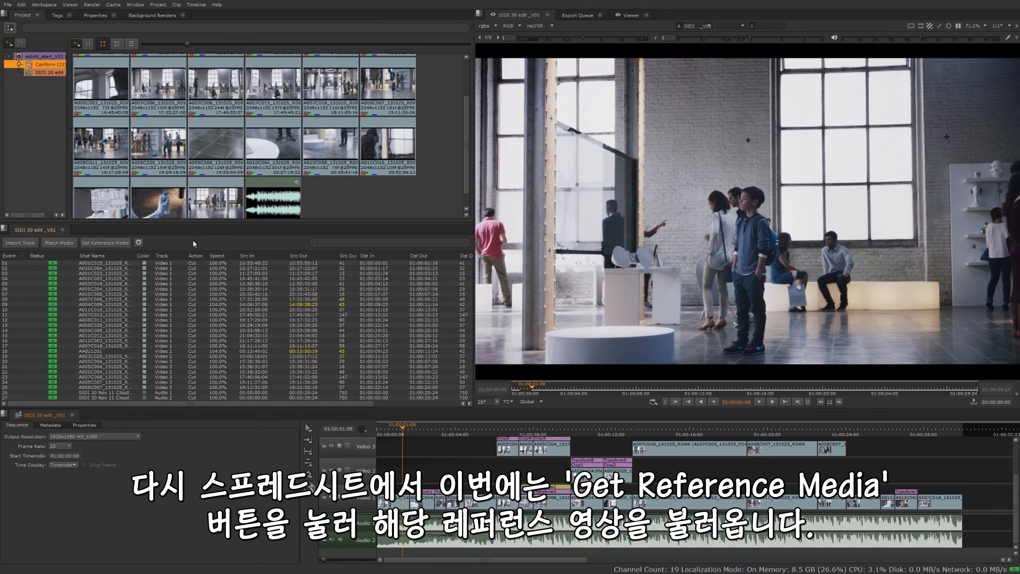
Add the Offline_V02 MOV from the Offlines folder to the sequence as reference media
left_click(114, 243)
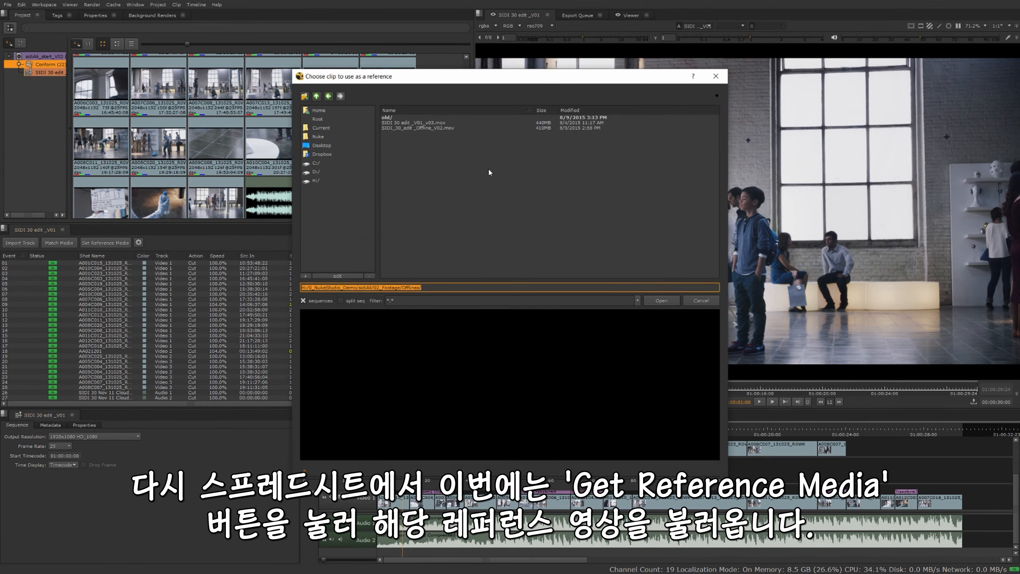
left_click(316, 97)
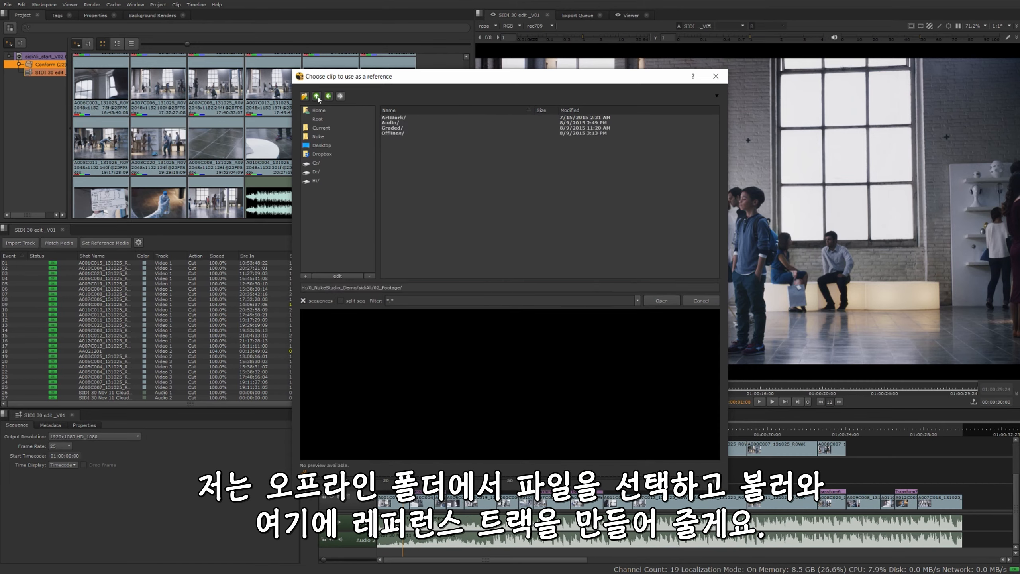
double_click(393, 133)
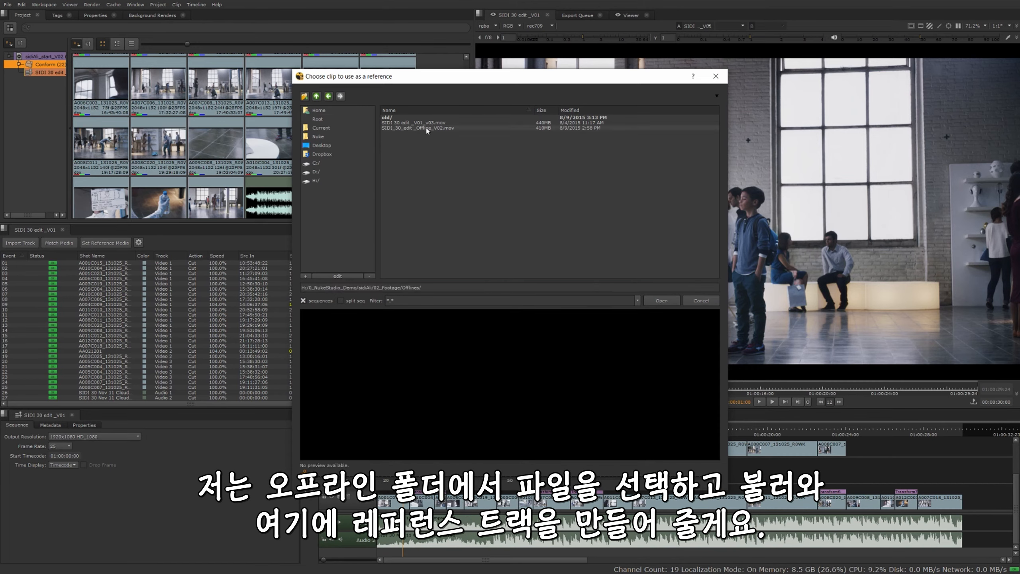
left_click(427, 128)
left_click(662, 300)
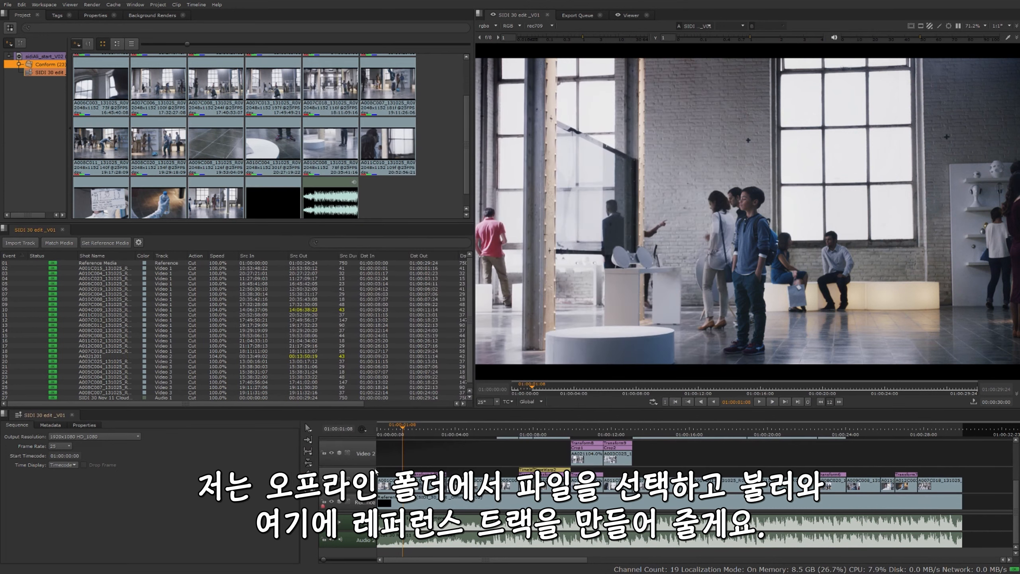
Widen the timeline's track headers and show only the Reference track in the viewer
left_click_drag(377, 473, 387, 473)
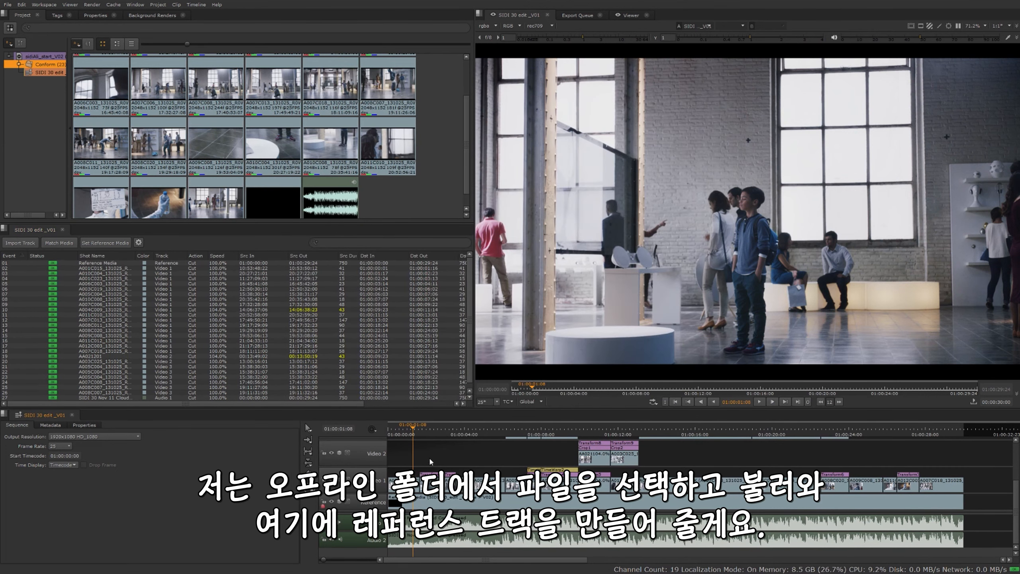
left_click(376, 508)
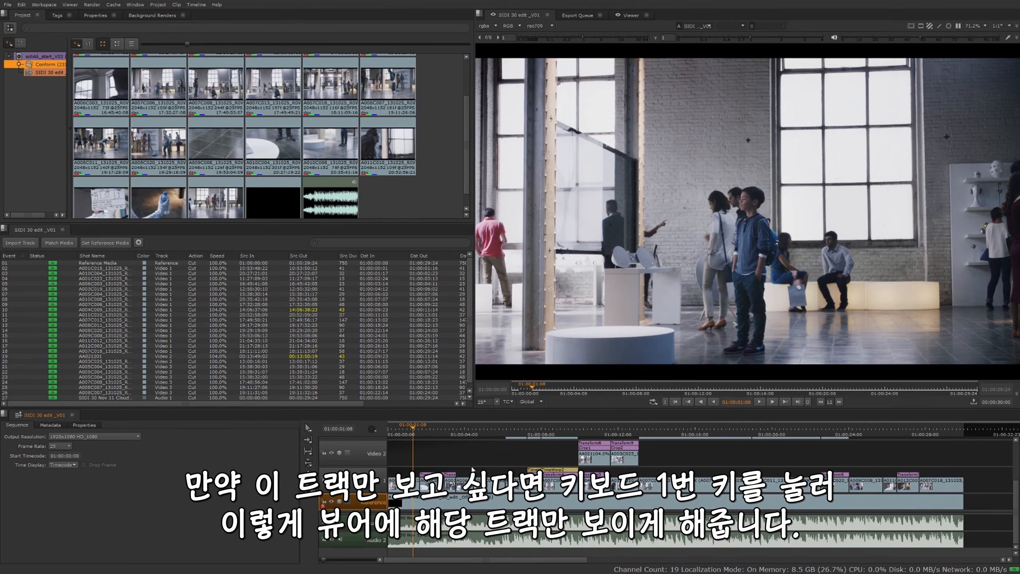
key("1")
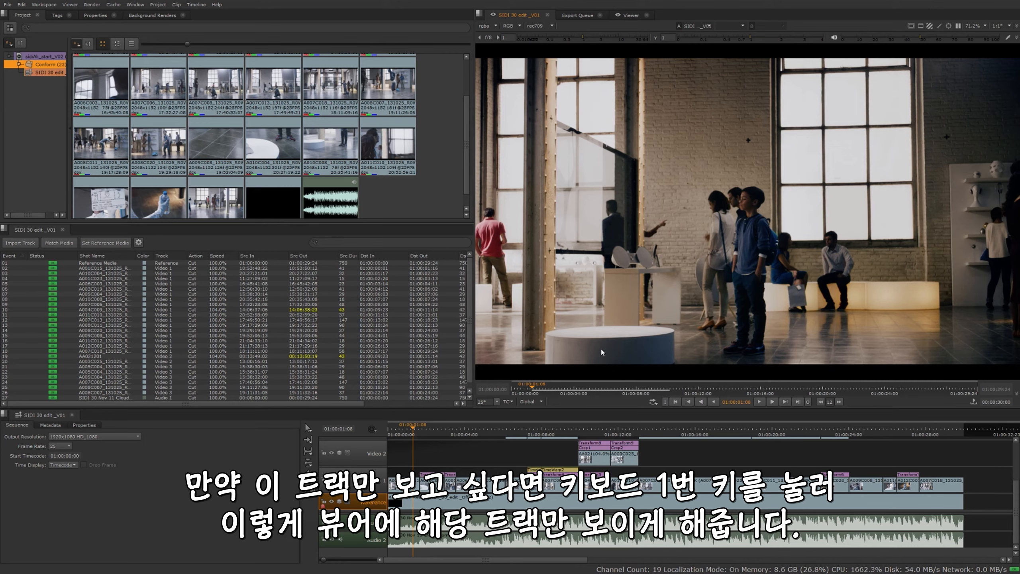
Set the viewer's A buffer to show all tracks
left_click(699, 26)
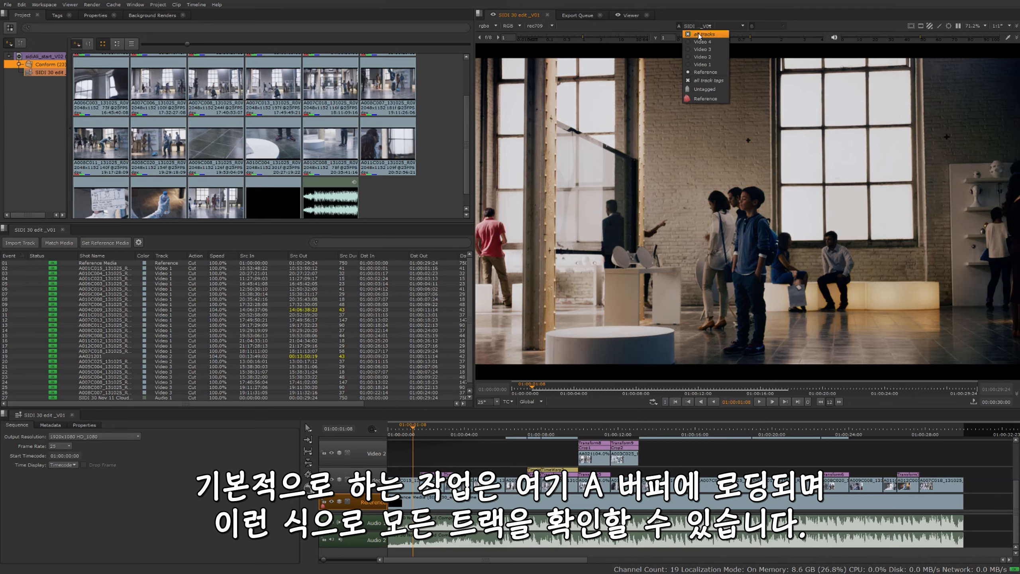
left_click(699, 36)
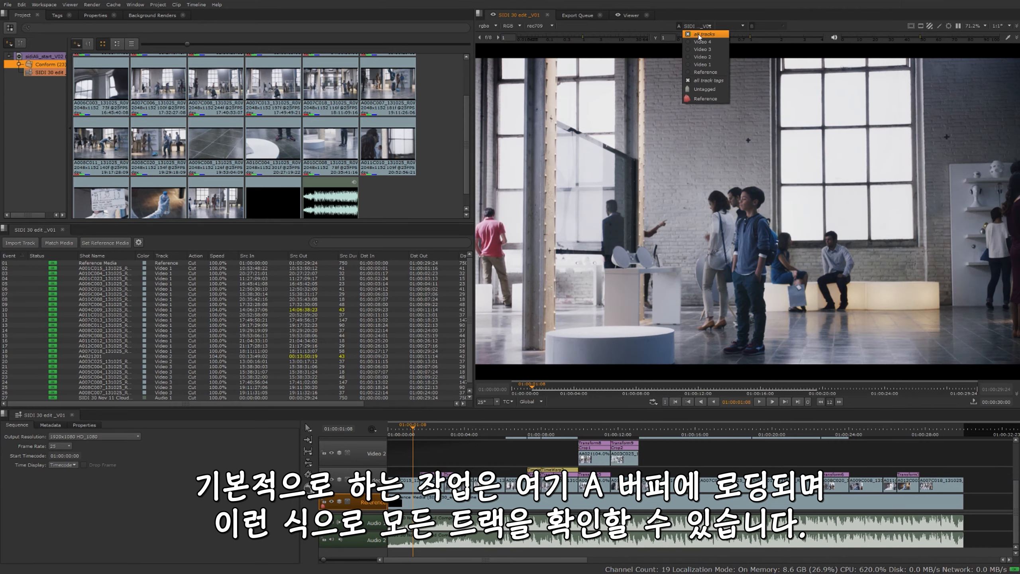
Load the Reference track into the viewer's A buffer and select that track in the timeline
left_click(703, 73)
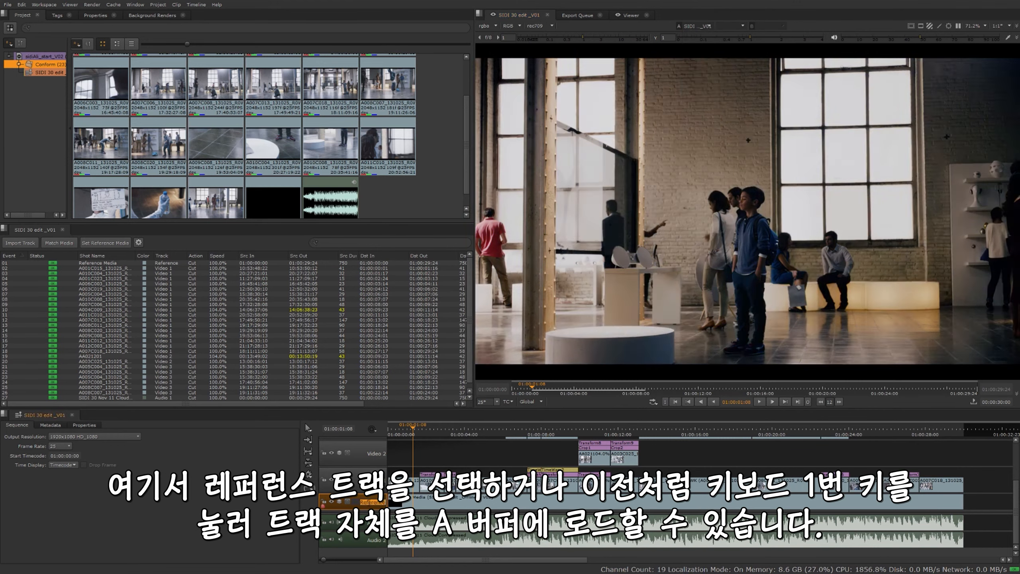
left_click(455, 498)
left_click(379, 501)
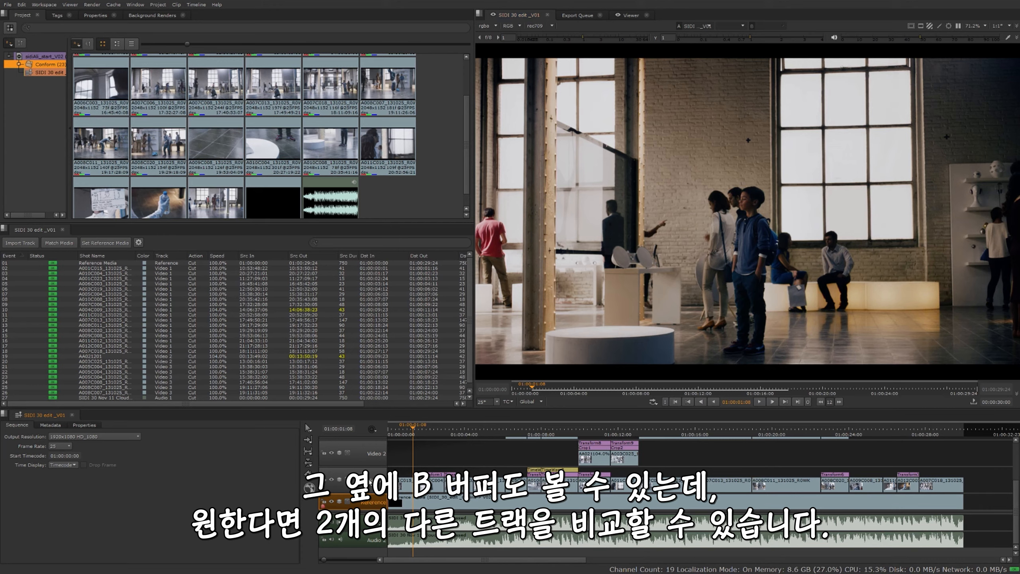
Load the Video 1 track into the viewer's B buffer and move the wipe handle slightly across the image
left_click(369, 479)
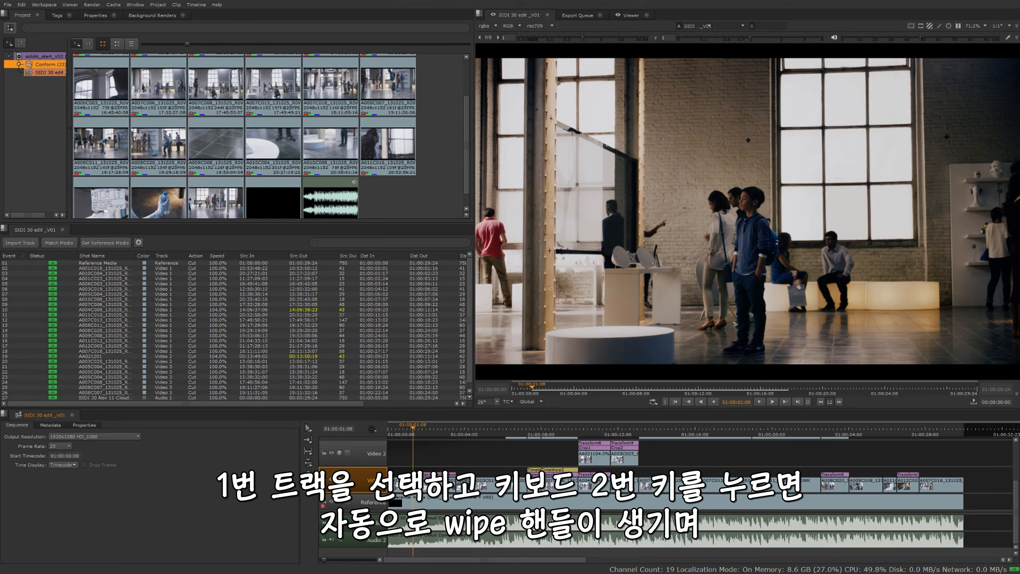
key("2")
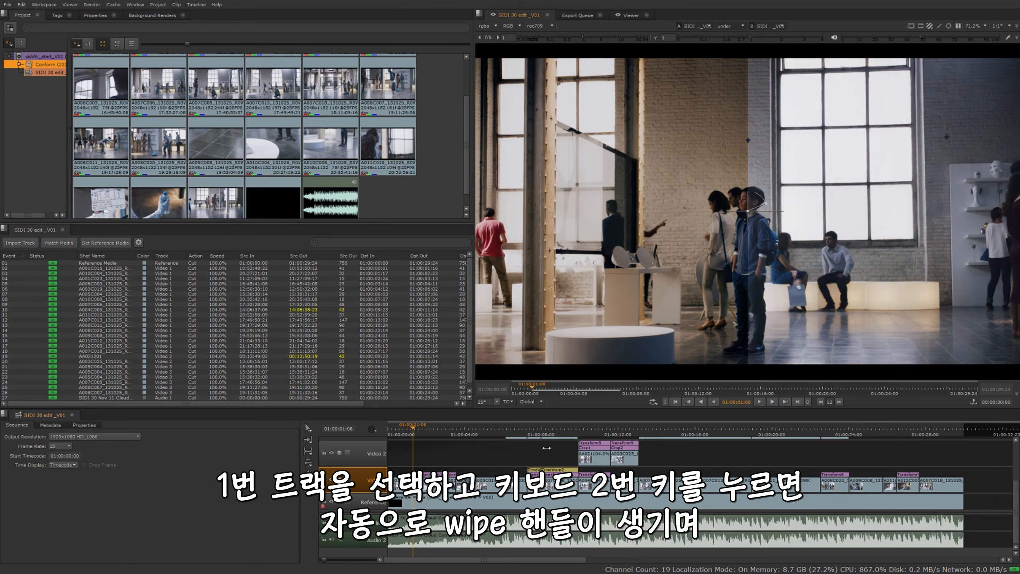
left_click_drag(749, 211, 730, 243)
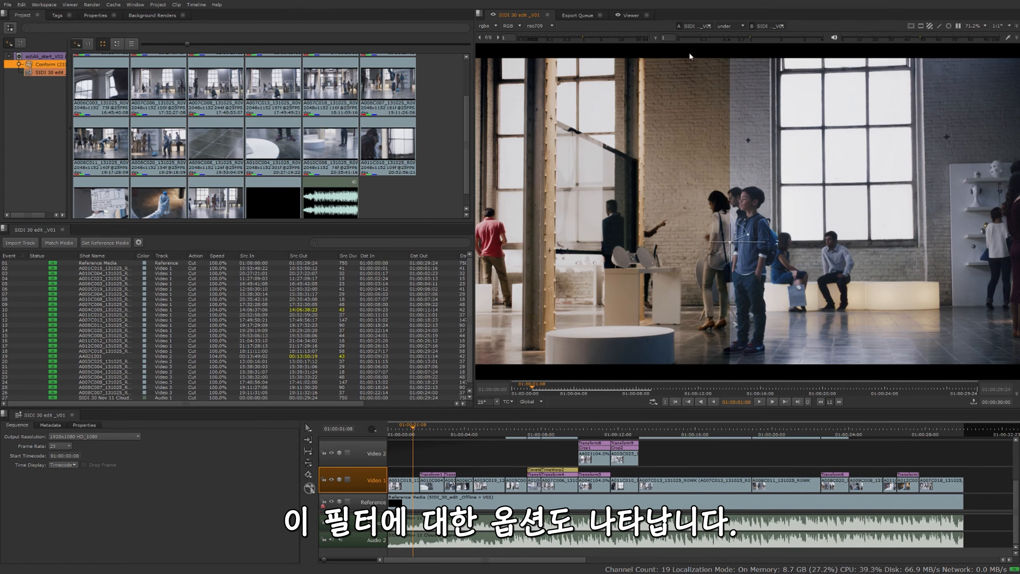
Try the stack, horizontal and vertical layouts for comparing the A and B buffers
left_click(733, 26)
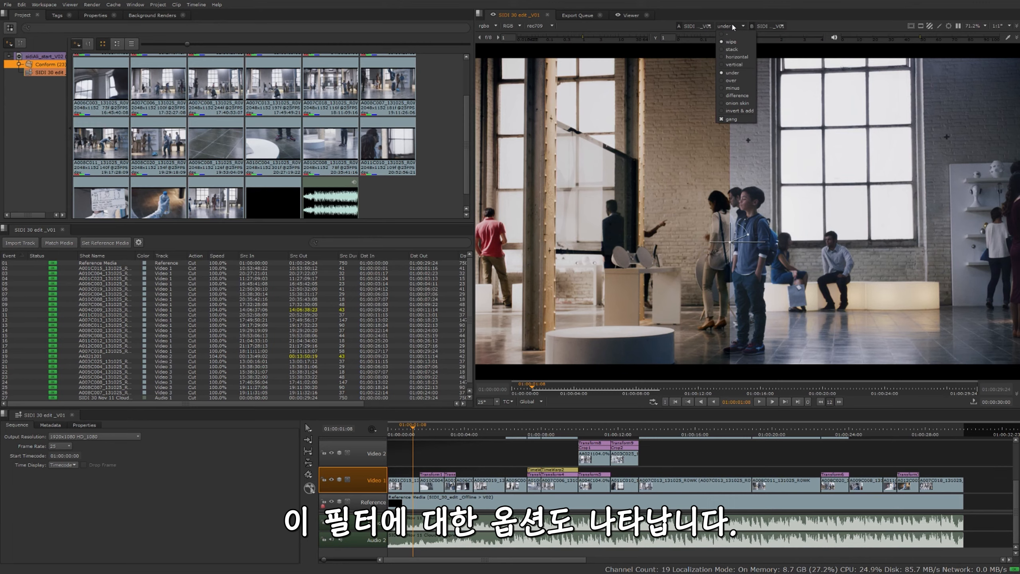
left_click(735, 45)
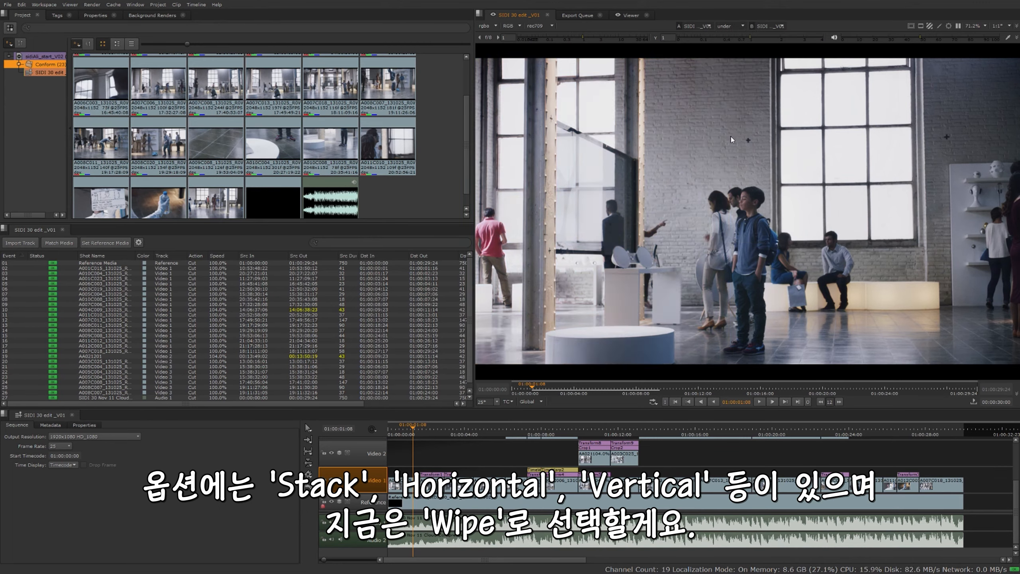
scroll(732, 148, "down", 1)
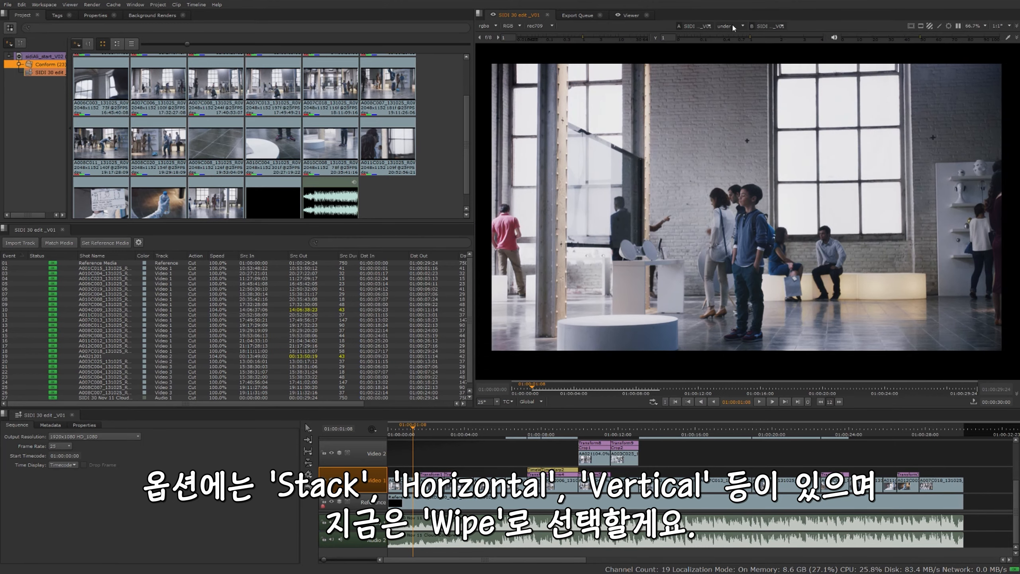
left_click(732, 26)
left_click(730, 53)
scroll(711, 230, "down", 2)
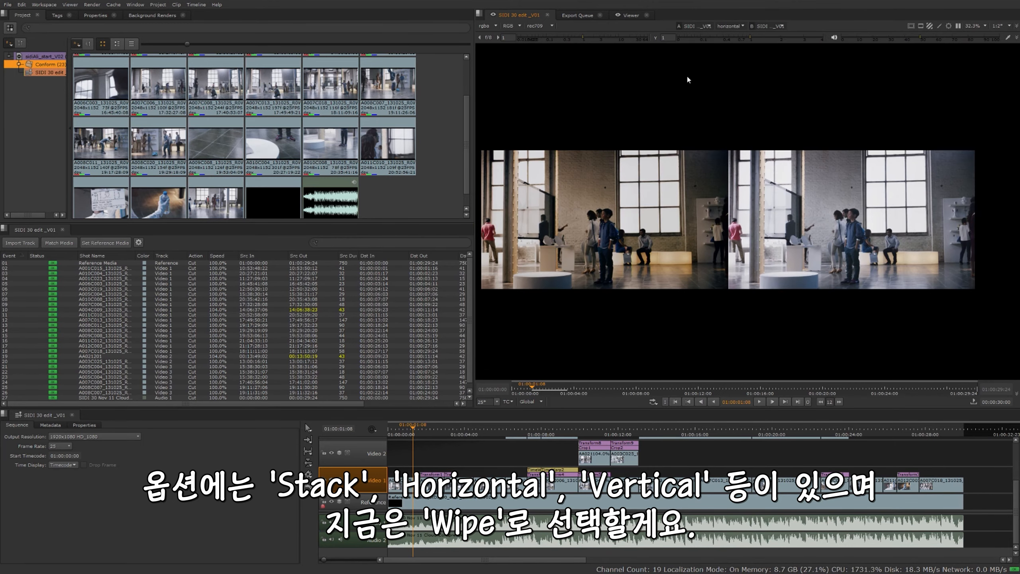
left_click(740, 26)
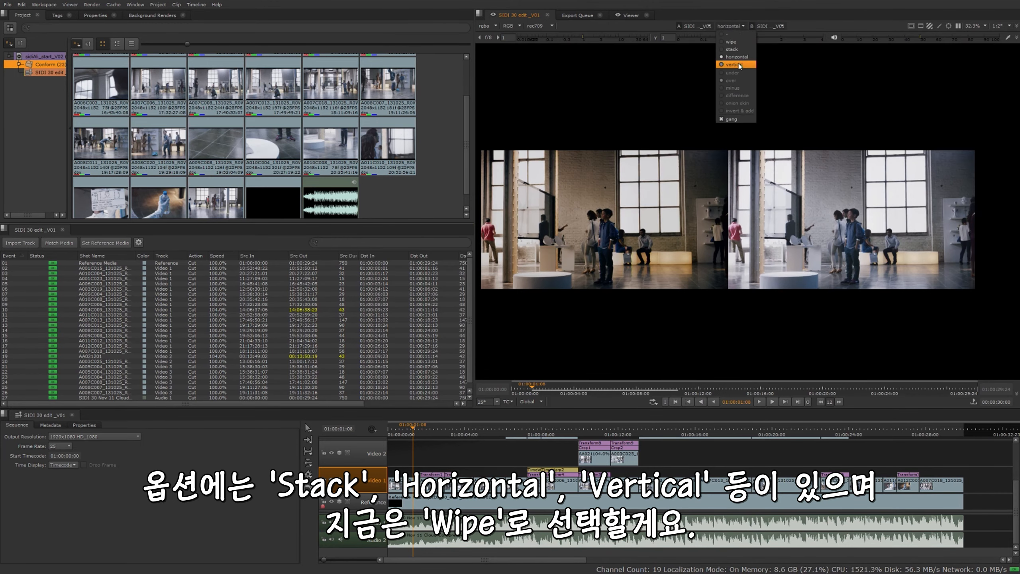
left_click(739, 65)
Return the buffer comparison to wipe and set its blending mode to onion skin
left_click(740, 26)
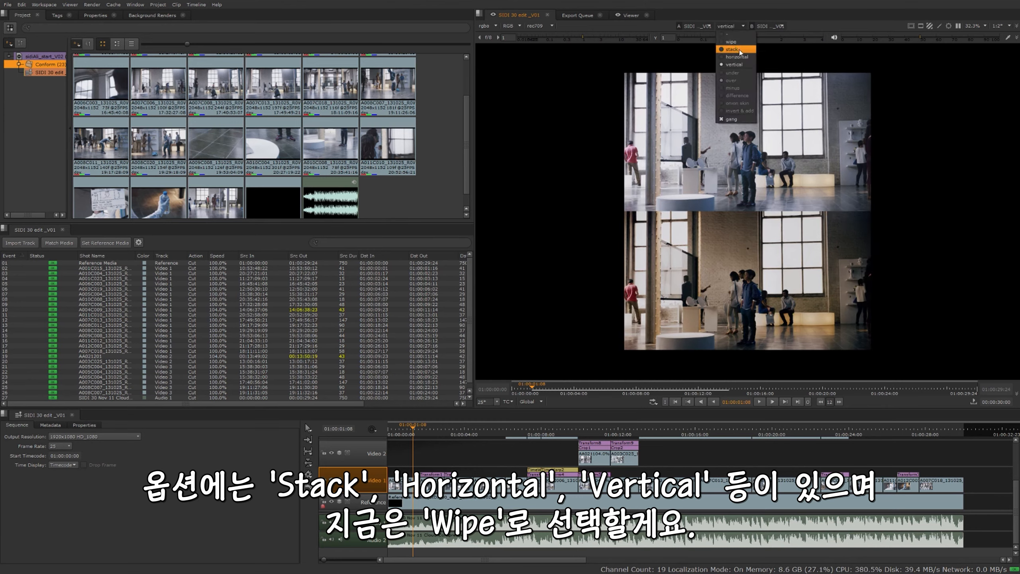
left_click(743, 49)
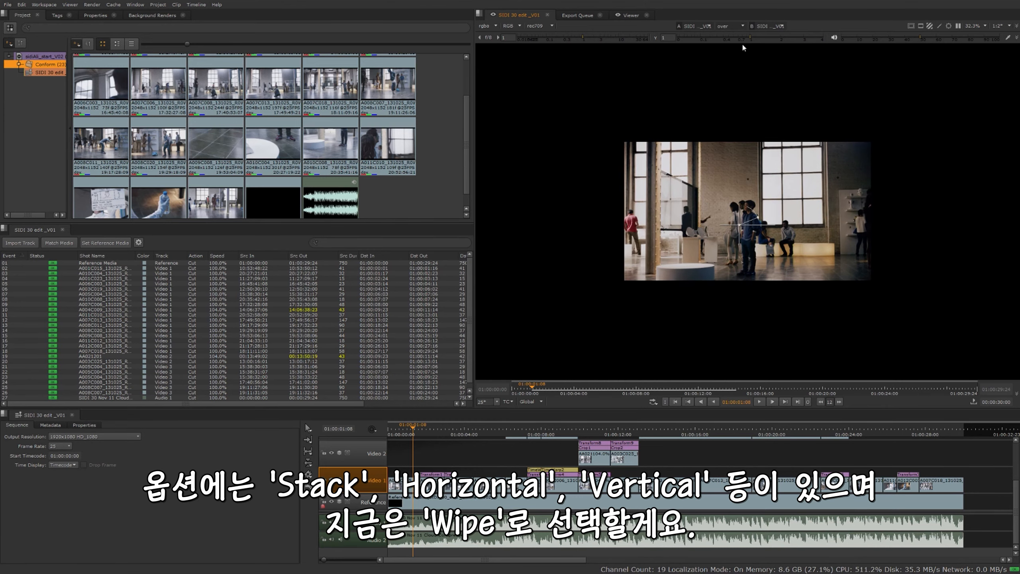
left_click(728, 25)
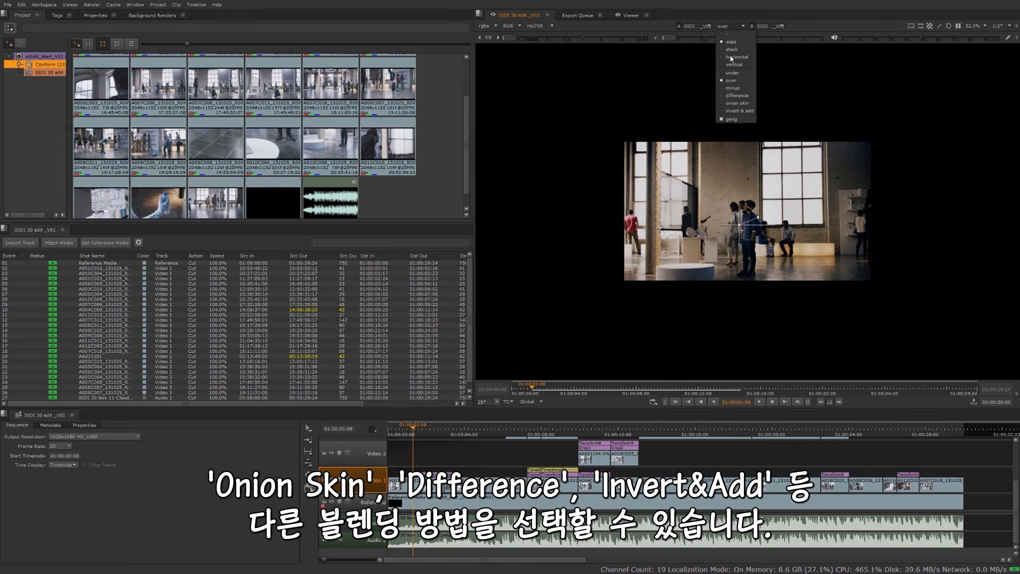
left_click(739, 107)
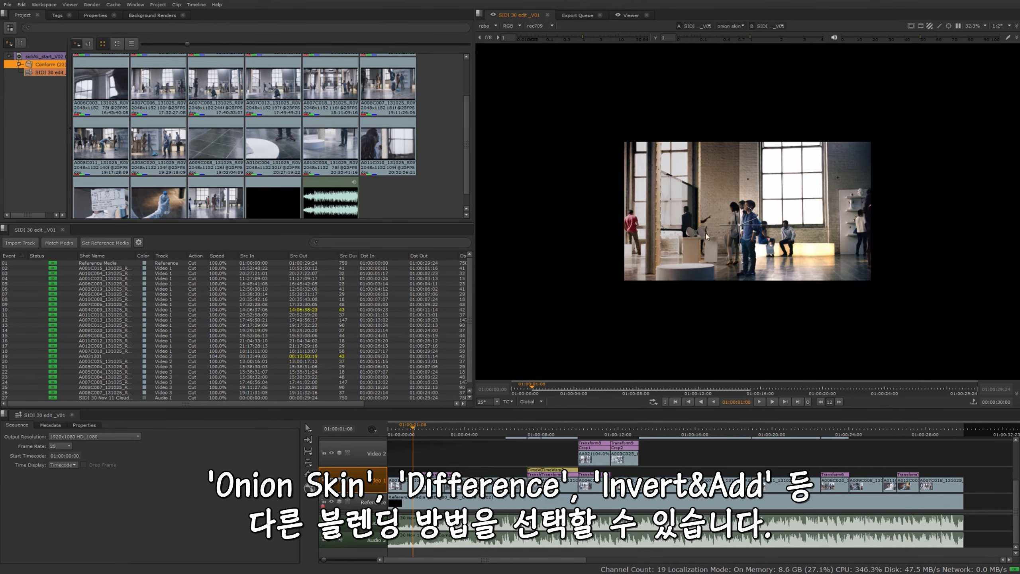
Adjust the wipe handle's position and onion skin mix to blend between the offline and online images
scroll(730, 264, "up", 3)
left_click_drag(731, 264, 708, 257)
left_click_drag(642, 259, 654, 241)
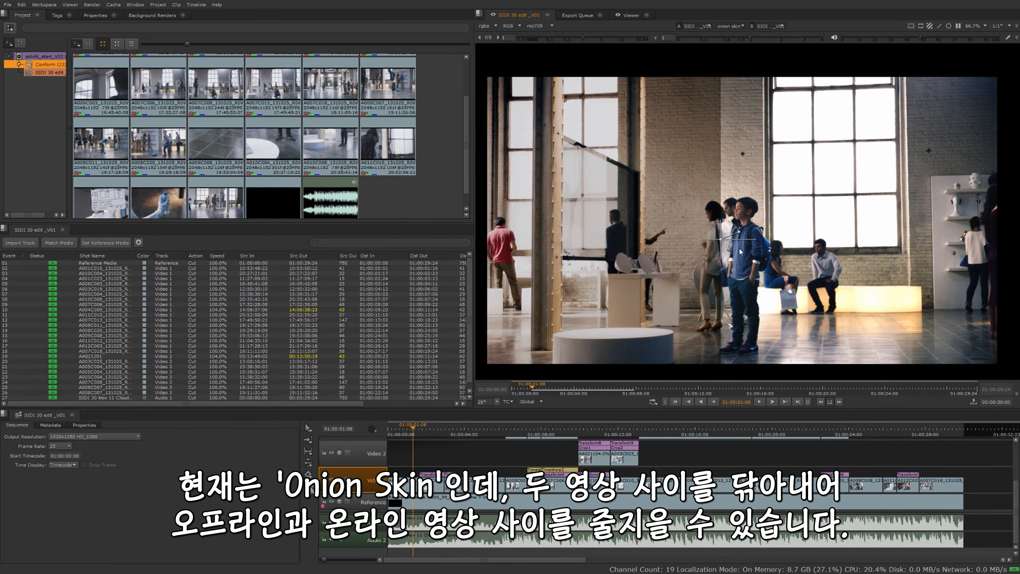
mouse_move(746, 240)
left_mouse_down()
mouse_move(906, 228)
mouse_move(744, 237)
left_mouse_up()
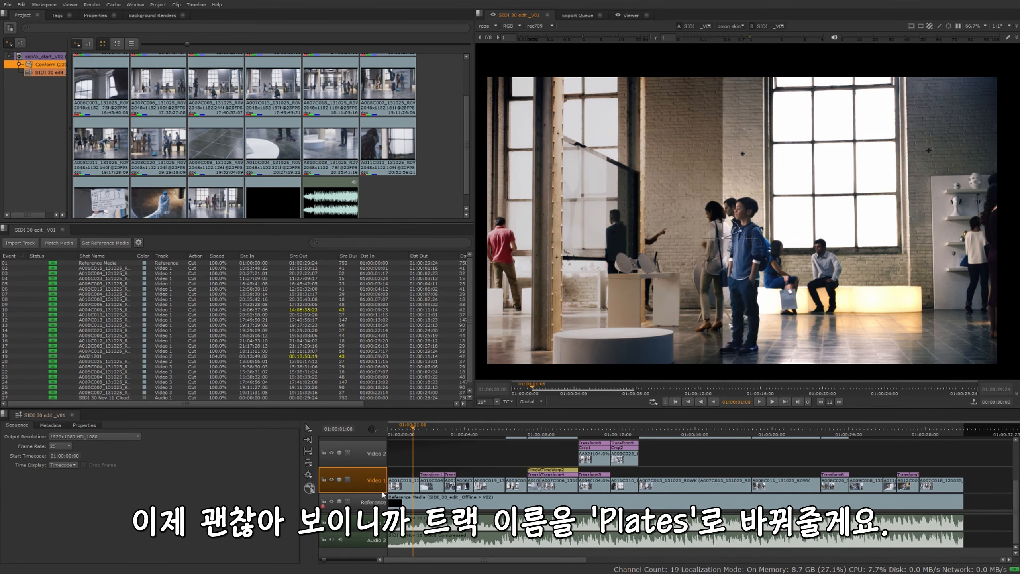
Rename the Video 1 track as Plates
double_click(372, 481)
type("Plates")
key("Return")
left_click(428, 463)
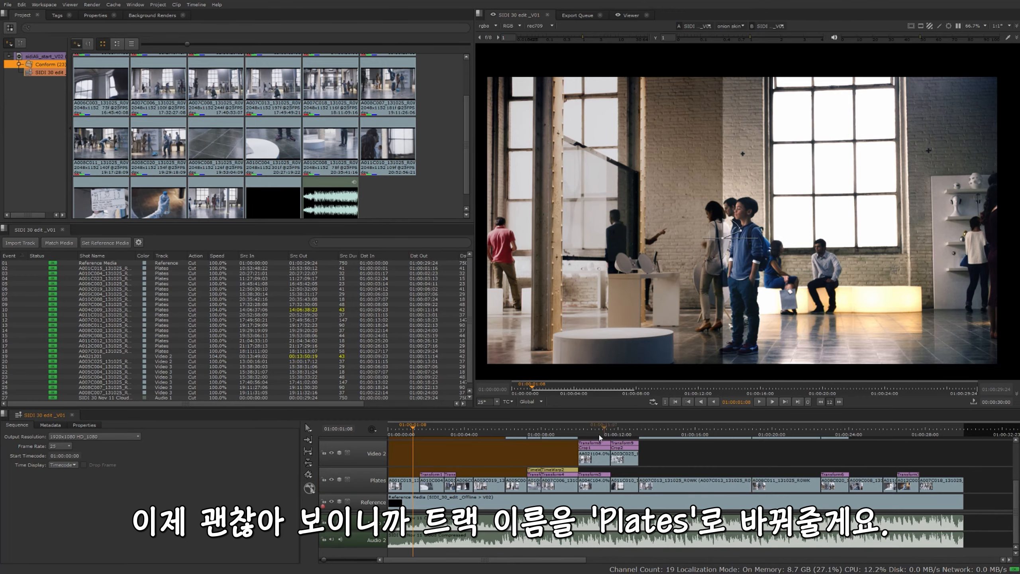
Check the Video 2 clips at 01:00:10:15 using the wipe, and rename that track as Screens
left_click(587, 432)
left_click_drag(588, 432, 592, 430)
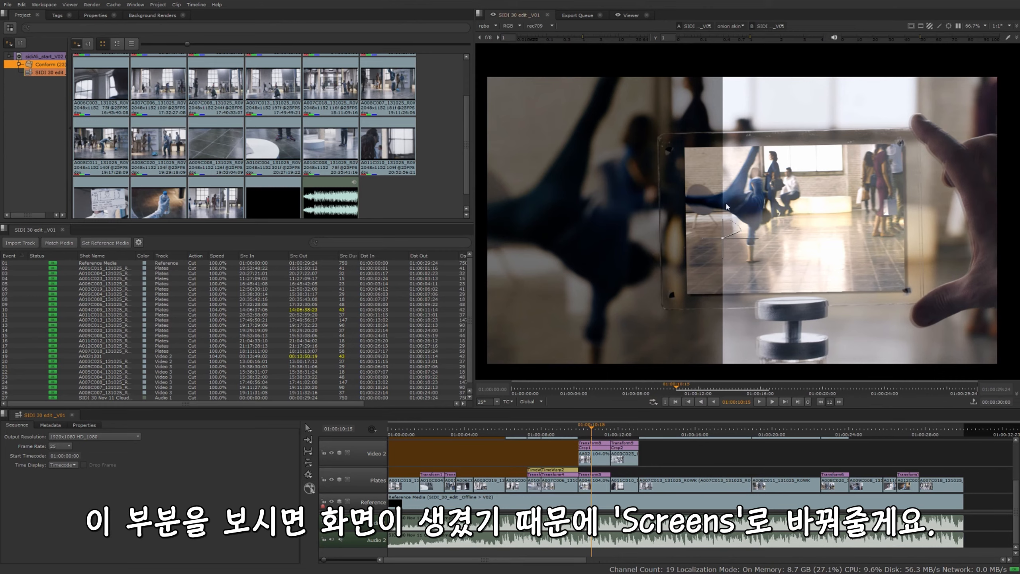
mouse_move(718, 241)
left_mouse_down()
mouse_move(781, 243)
mouse_move(604, 246)
mouse_move(703, 251)
left_mouse_up()
double_click(376, 454)
type("Screens")
key("Return")
Move the playhead to 01:00:06:14 and rename the Video 3 track as Anim Ref
scroll(518, 467, "up", 2)
left_click_drag(590, 430, 514, 430)
double_click(375, 469)
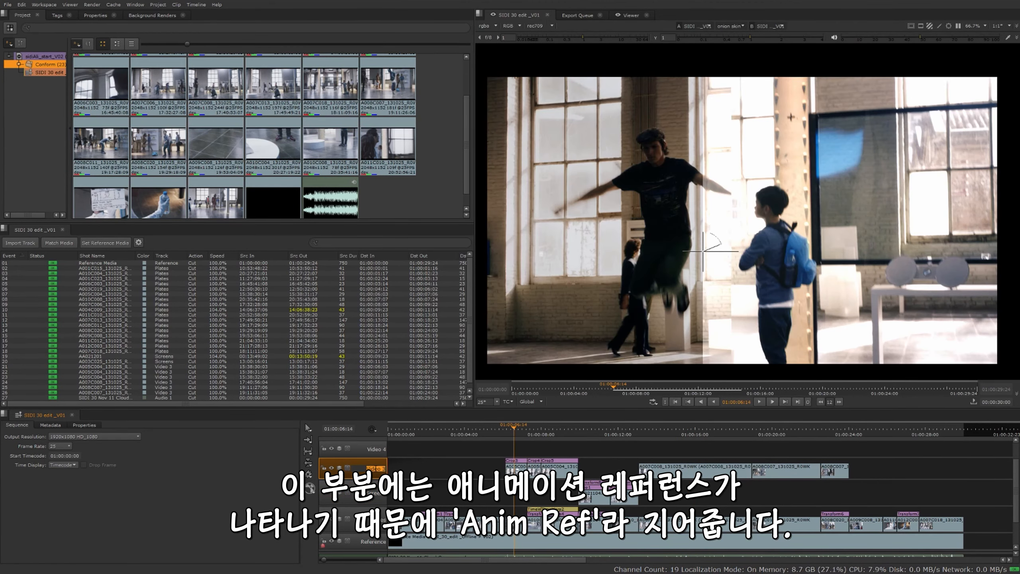
type("Anim ref")
left_click(440, 467)
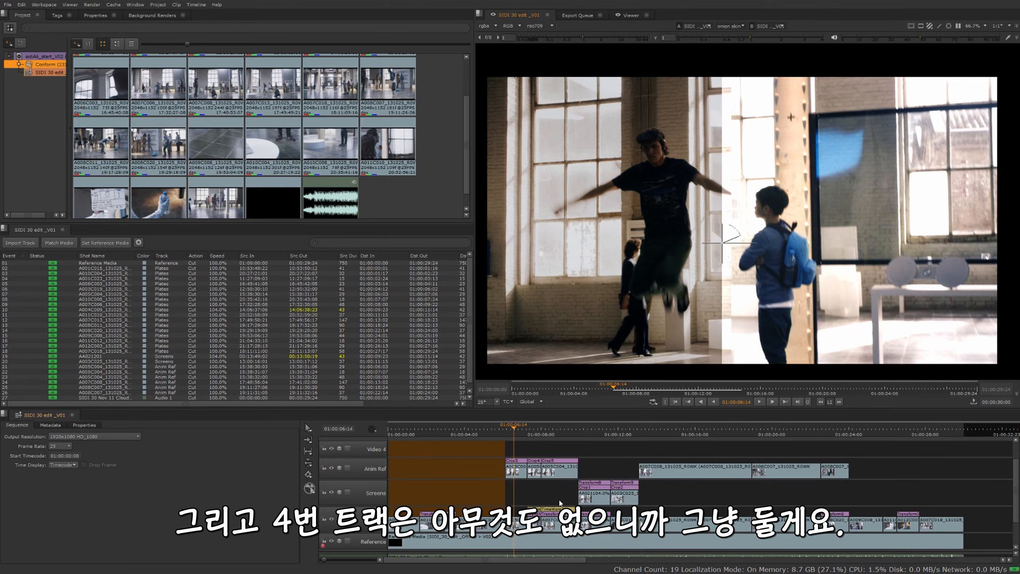
Inspect the shot and clip names on the timeline, fit the whole edit in view and select every shot on the Plates track
scroll(682, 464, "up", 3)
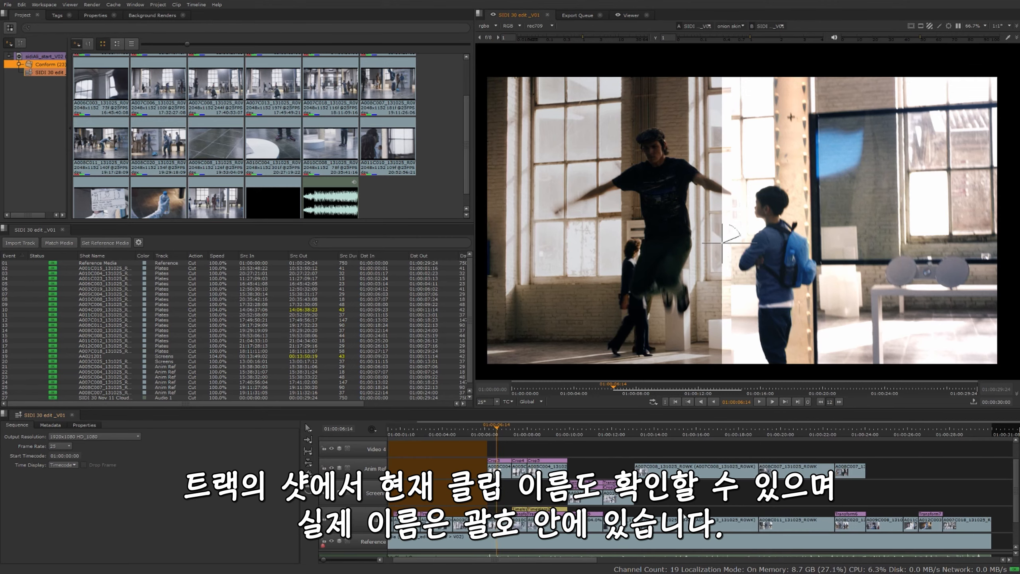
scroll(709, 464, "up", 3)
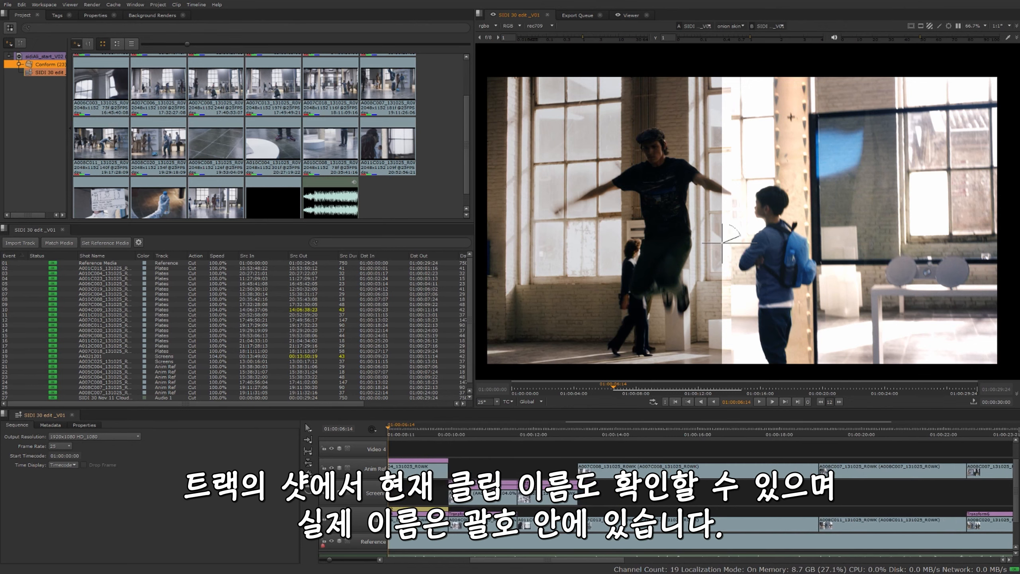
left_click(709, 524)
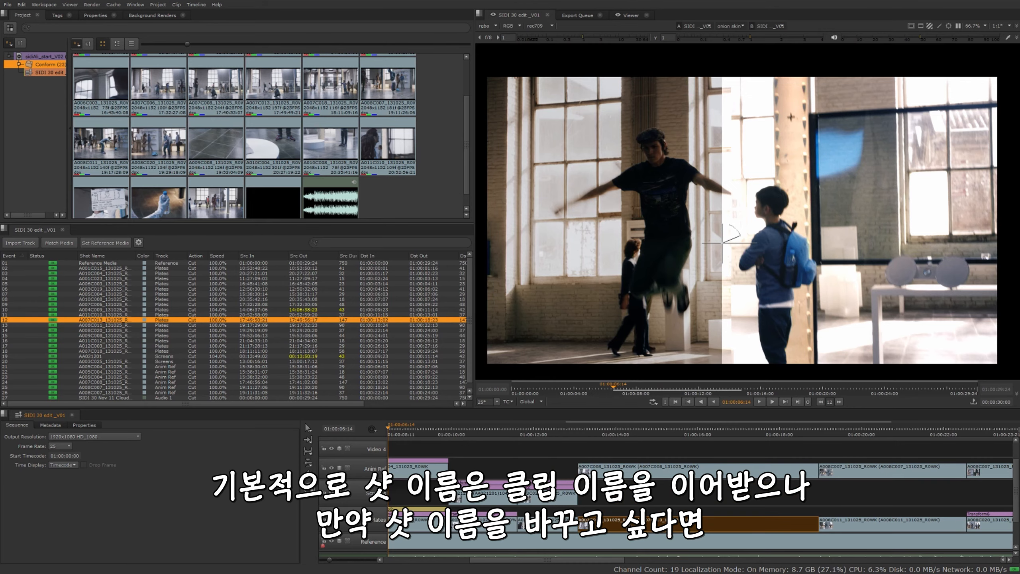
key("f")
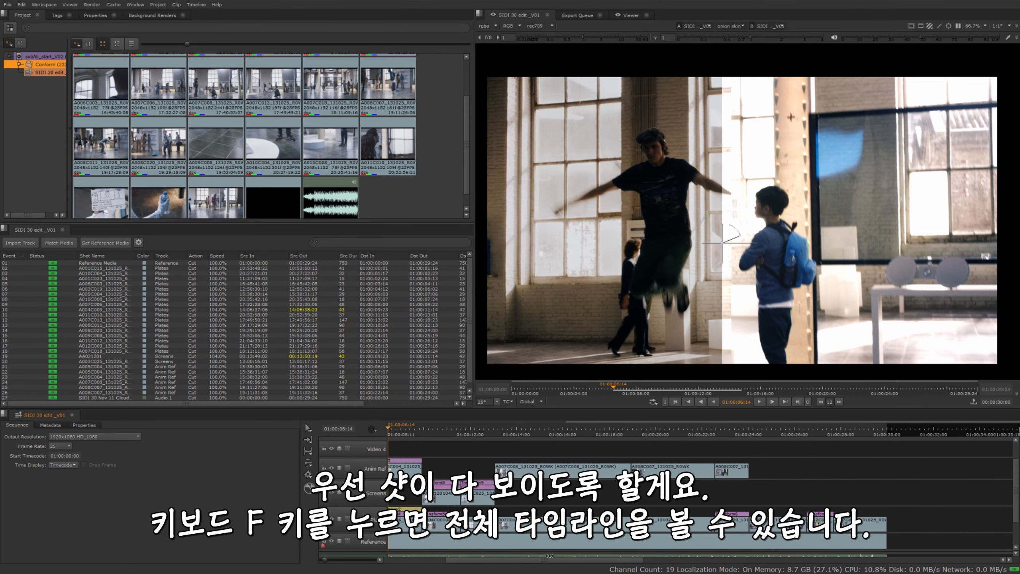
left_click_drag(550, 559, 512, 562)
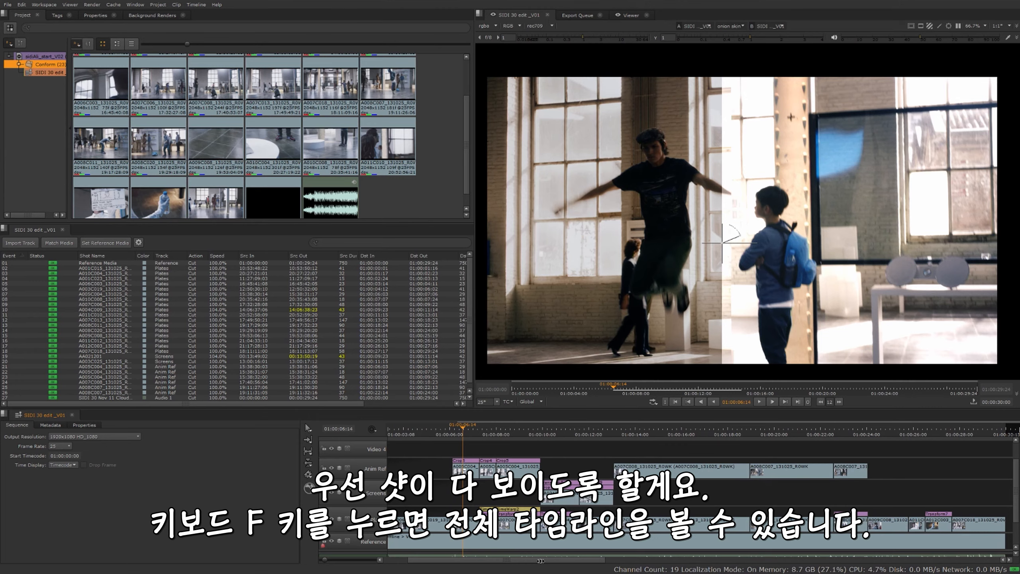
key("f")
left_click_drag(992, 525, 400, 529)
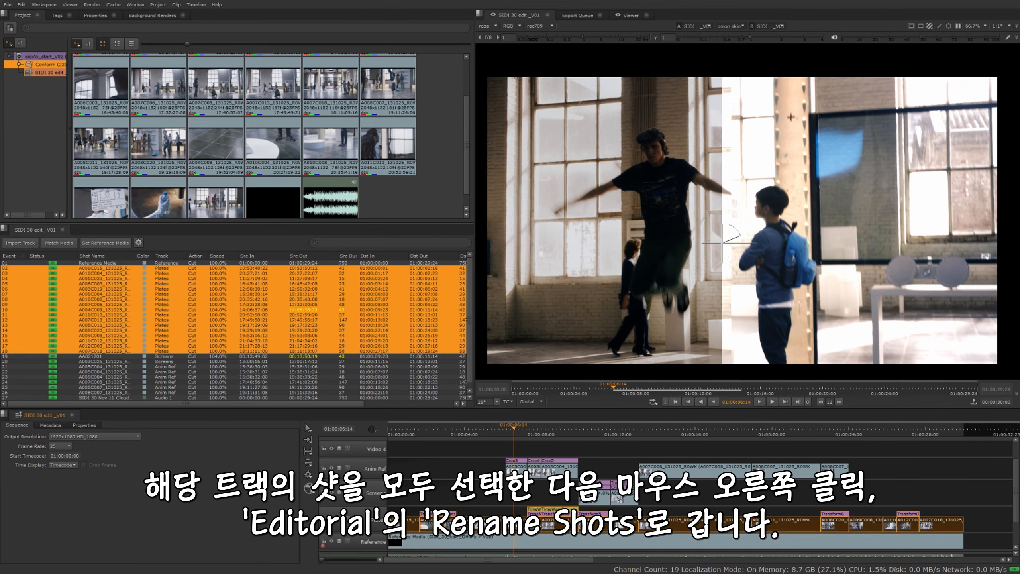
Open Rename Shots for the selected Plates shots and go through the Sequential Rename pattern and start number fields
right_click(686, 528)
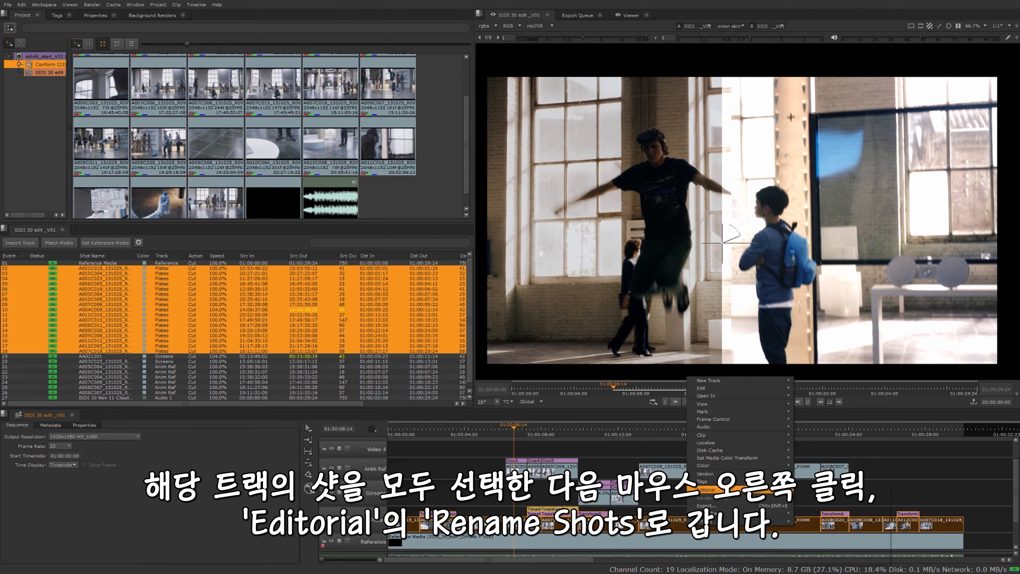
mouse_move(711, 489)
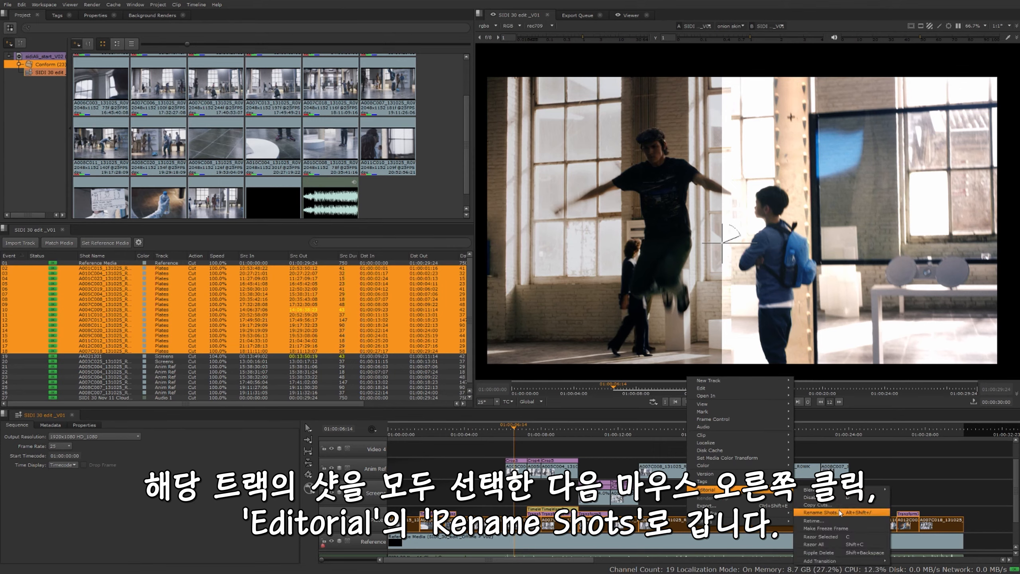
left_click(823, 512)
left_click(498, 269)
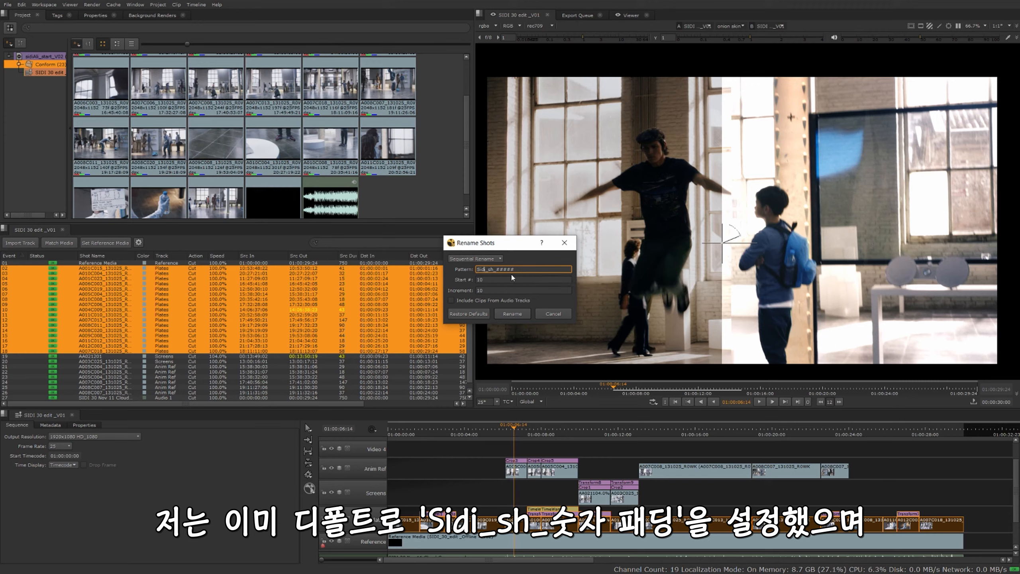
key("Tab")
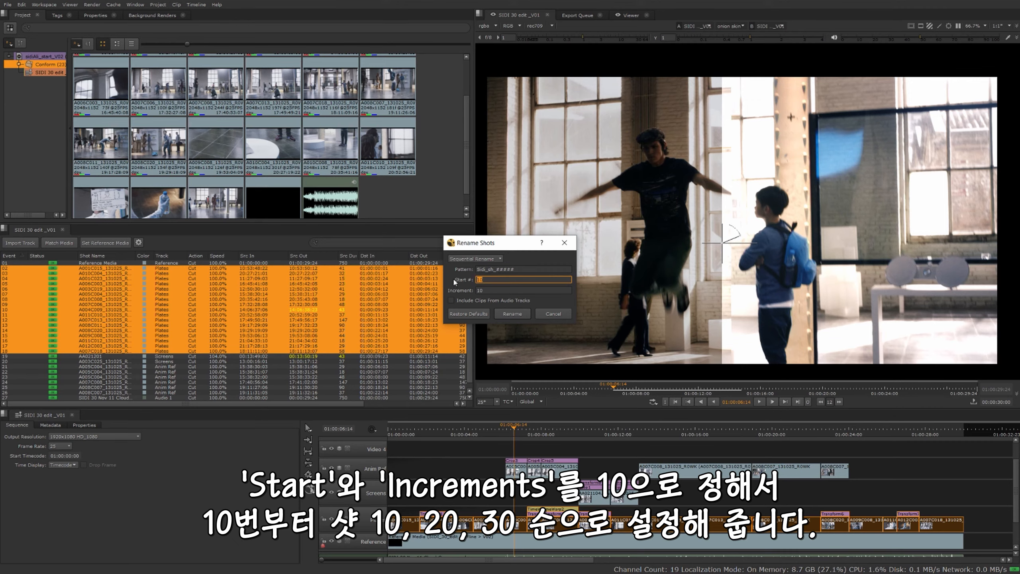
Go through the other Rename Shots modes: Find and Replace, Match Sequence, Clip Name and Change Case with its case options
left_click(466, 261)
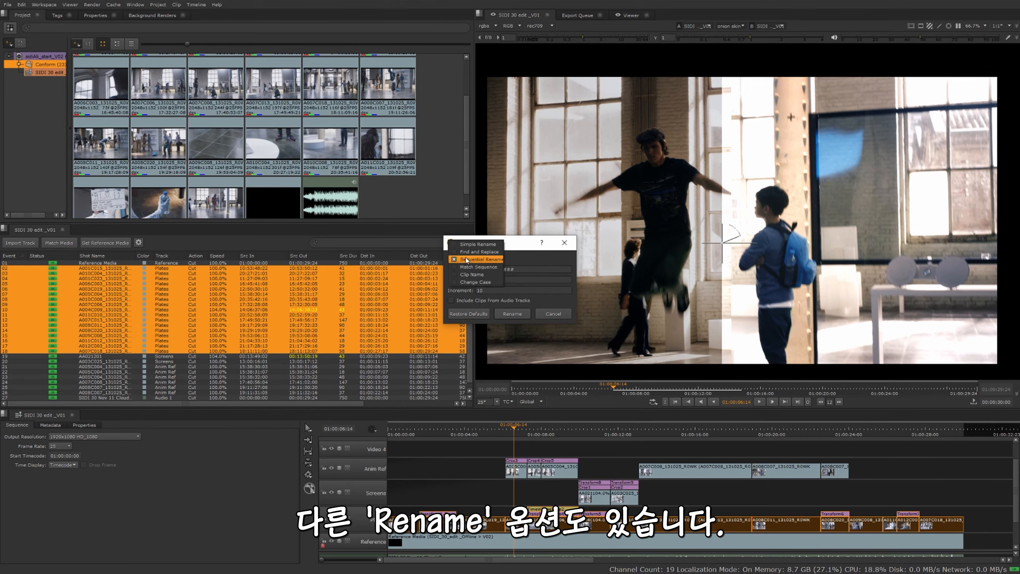
left_click(486, 245)
left_click(488, 259)
left_click(493, 268)
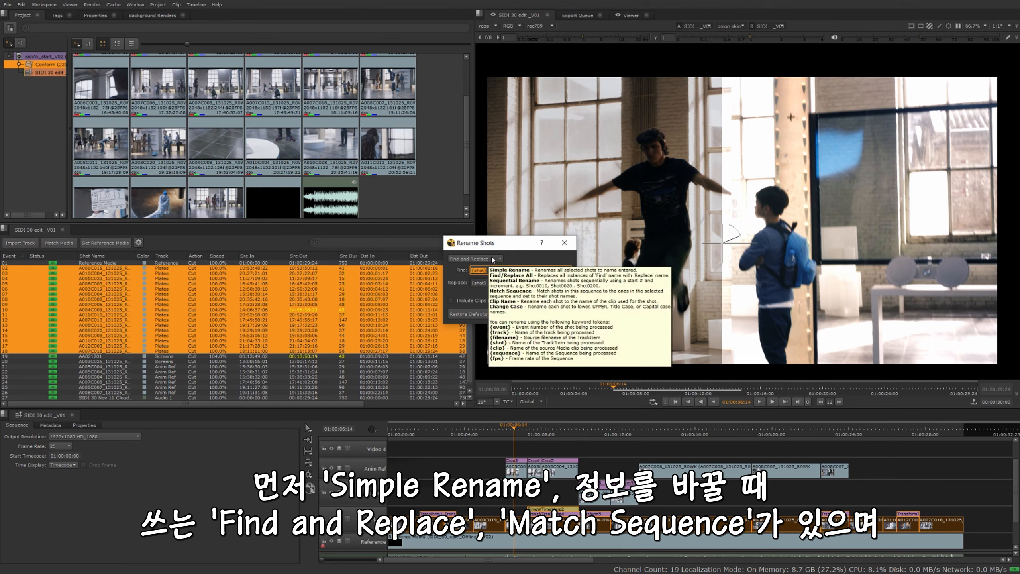
left_click(494, 260)
left_click(489, 274)
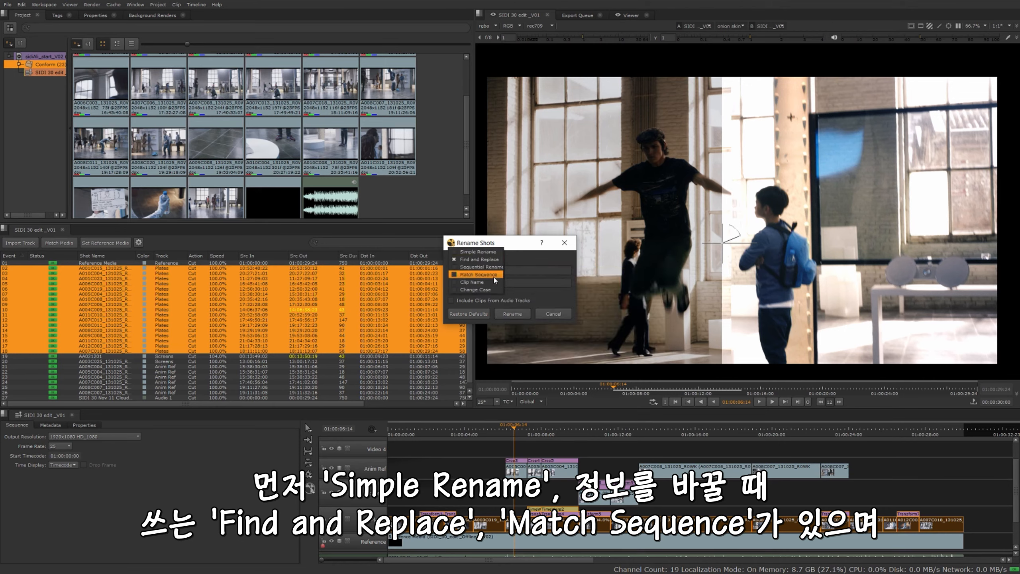
left_click(485, 257)
left_click(483, 266)
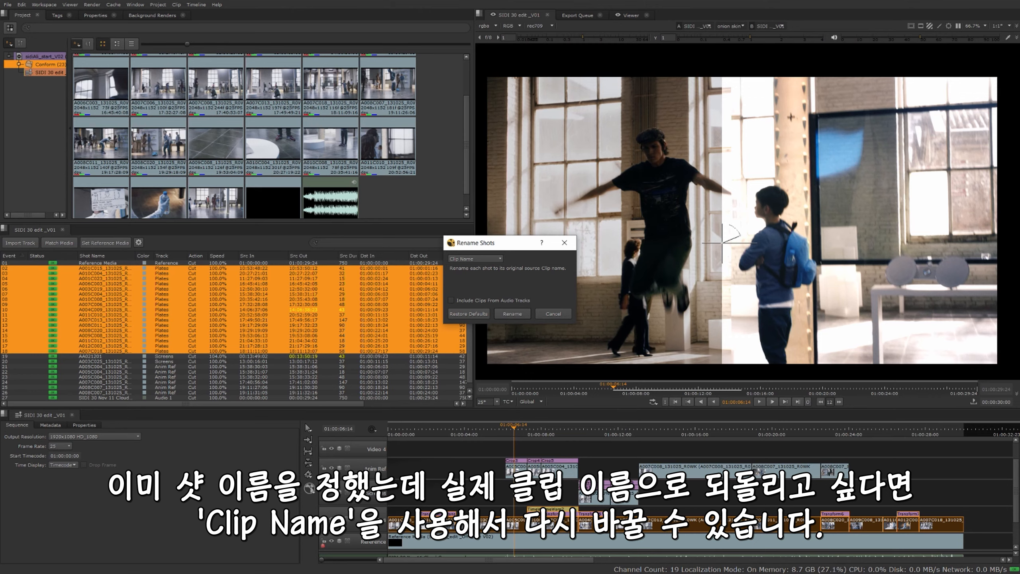
left_click(481, 261)
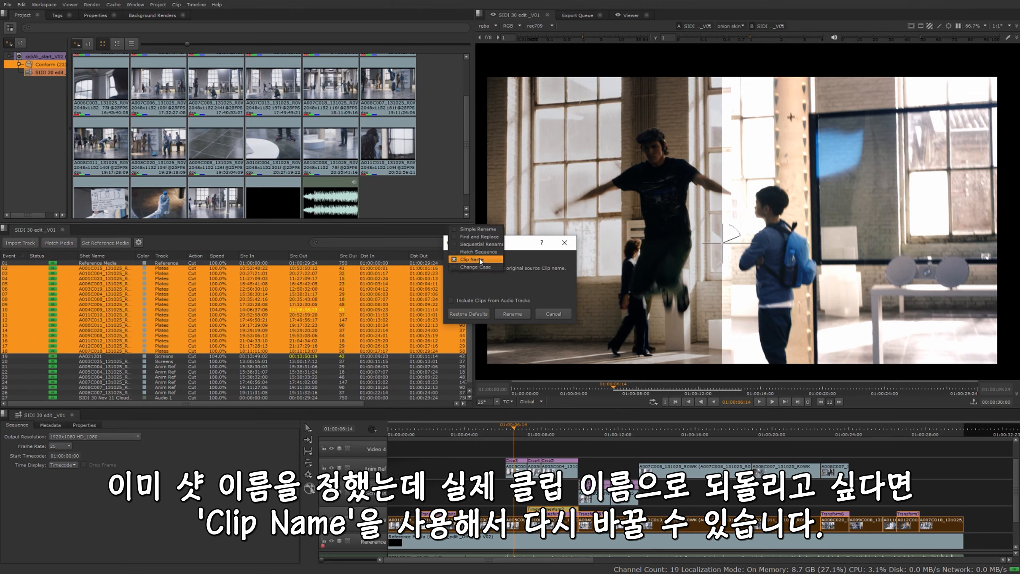
left_click(489, 269)
left_click(494, 270)
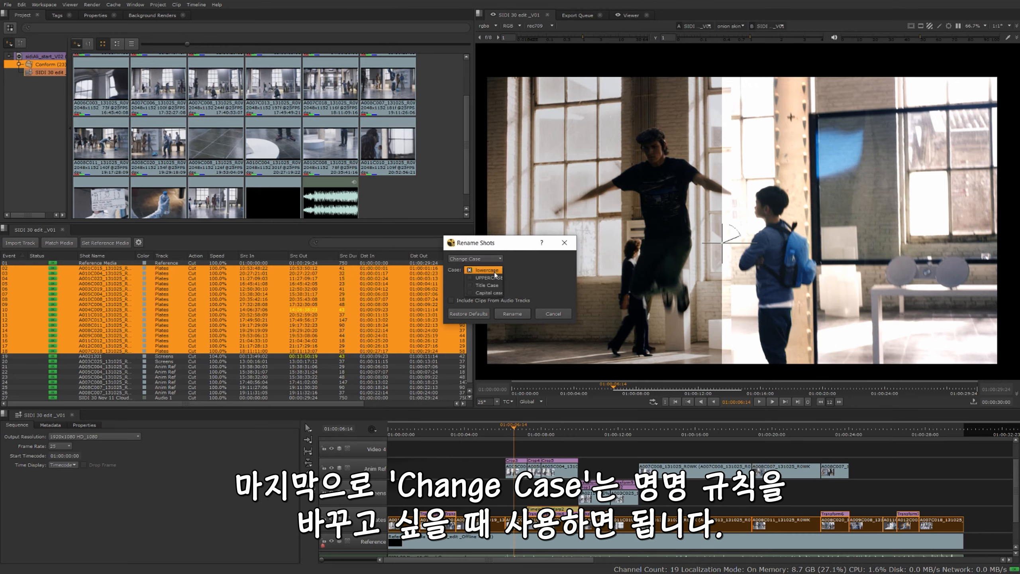
left_click(505, 264)
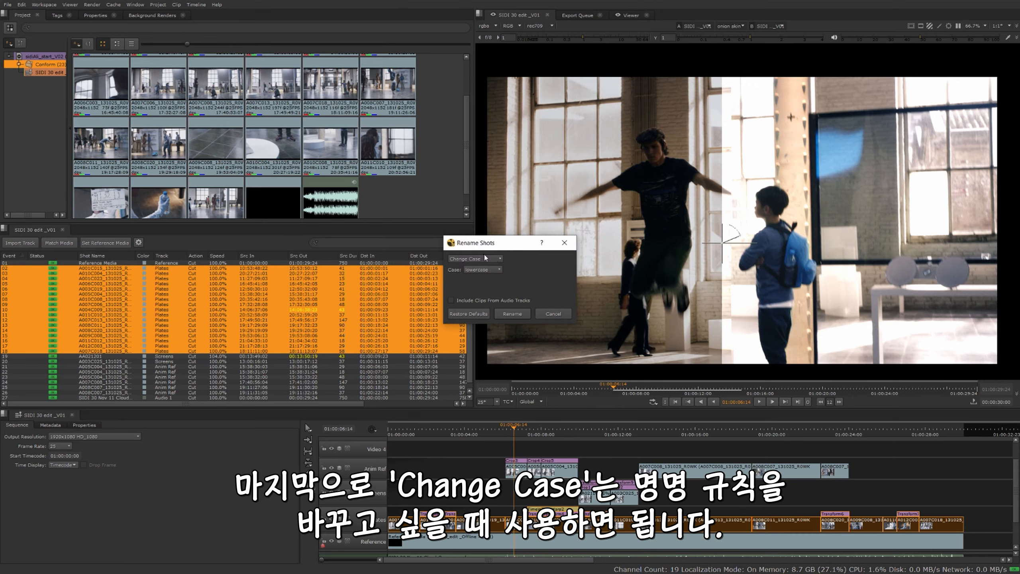
Rename the selected Plates shots with Sequential Rename, using pattern Sidi_sh_#####, start number 10 and increment 10
left_click(485, 257)
left_click(484, 239)
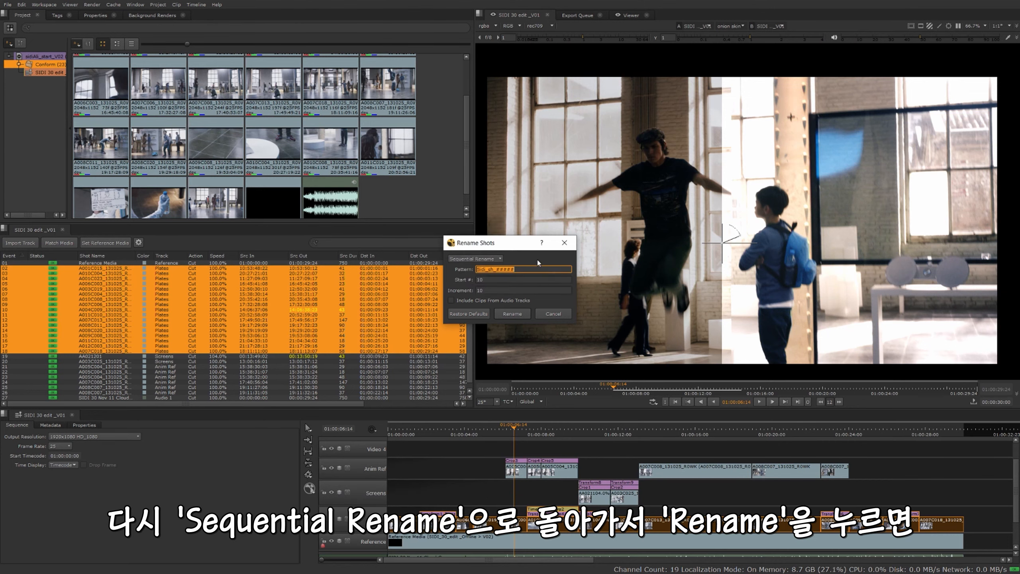
left_click(512, 314)
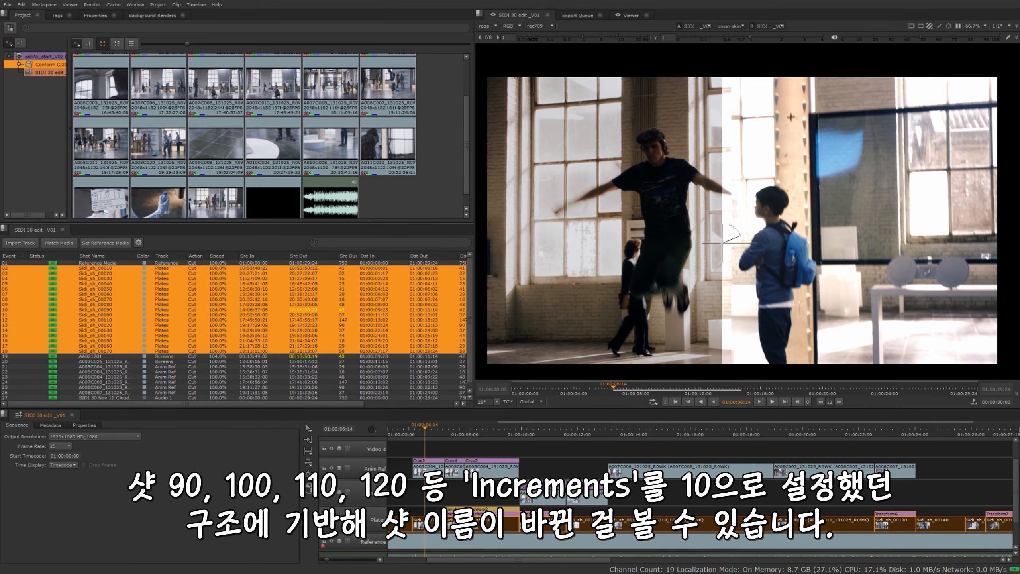
Examine the renamed shots along the Plates track and clear the shot selection
scroll(675, 521, "up", 3)
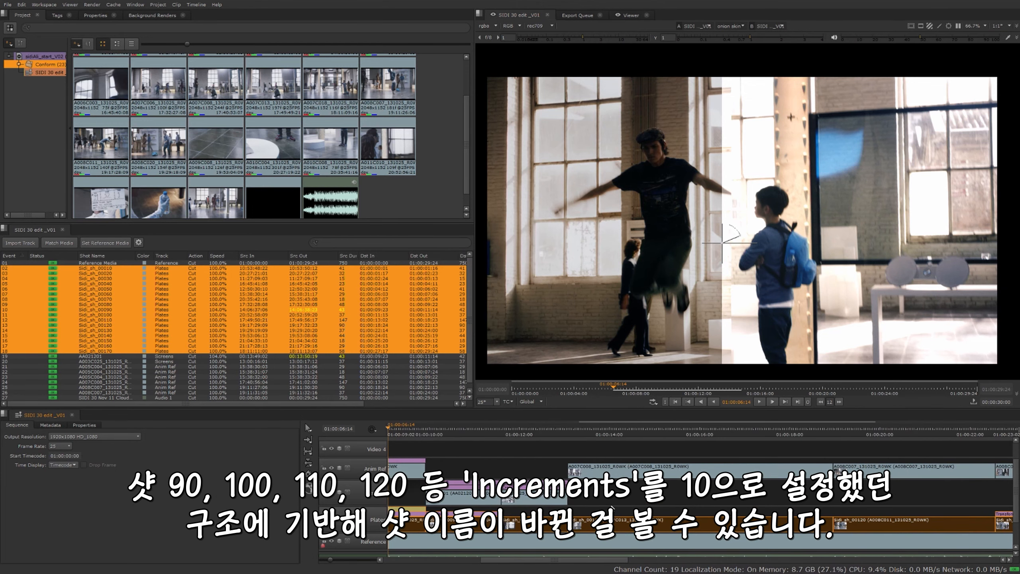
left_click(601, 511)
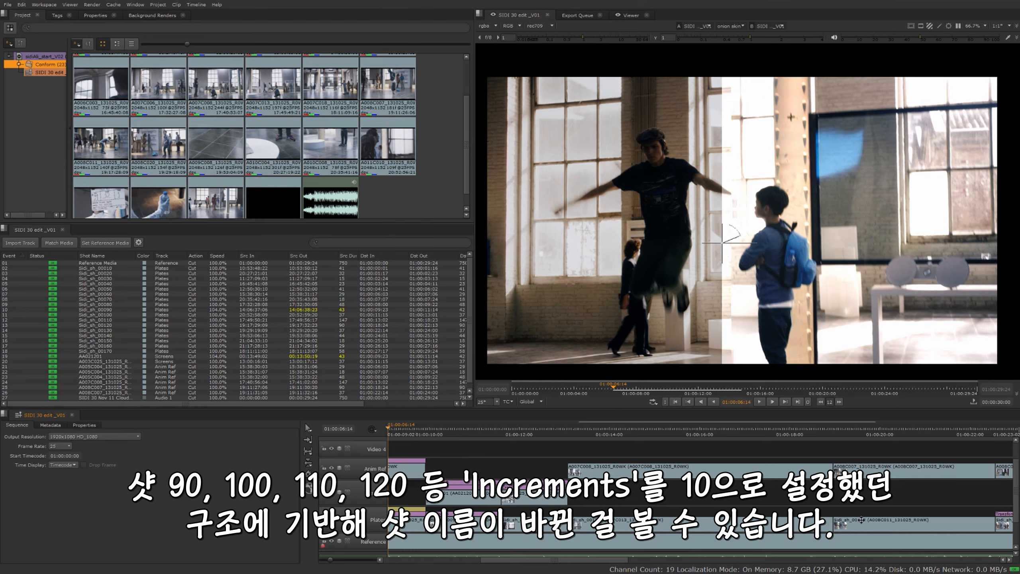
scroll(692, 497, "down", 4)
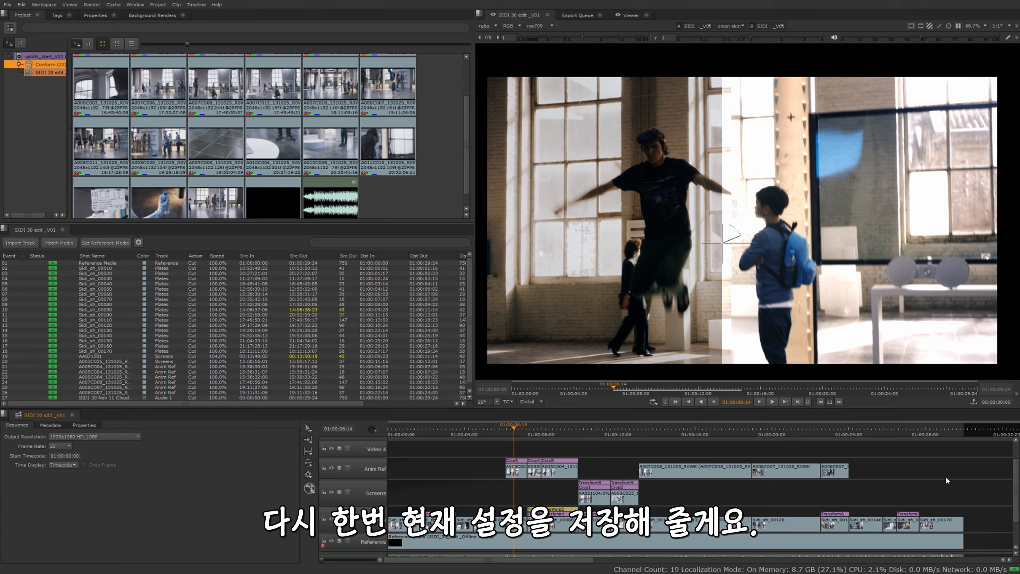
left_click_drag(1017, 494, 1018, 502)
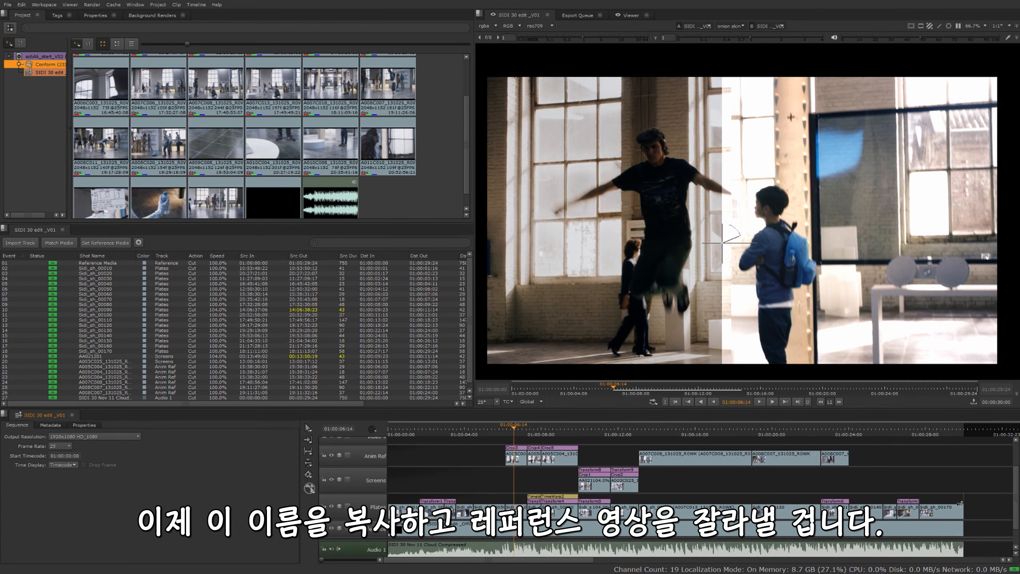
left_click(941, 513)
left_click(866, 513)
left_click(788, 513)
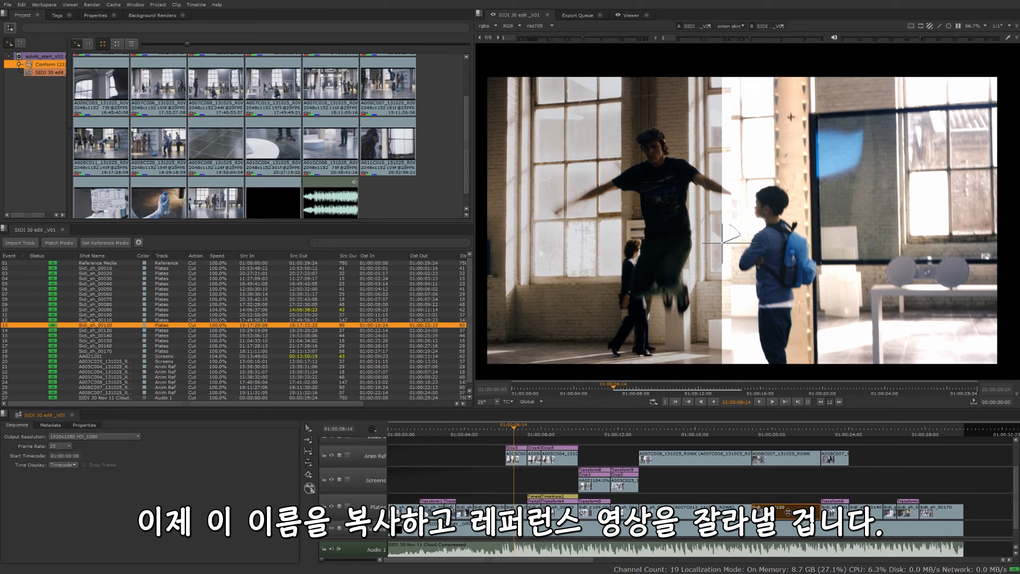
left_click(571, 525)
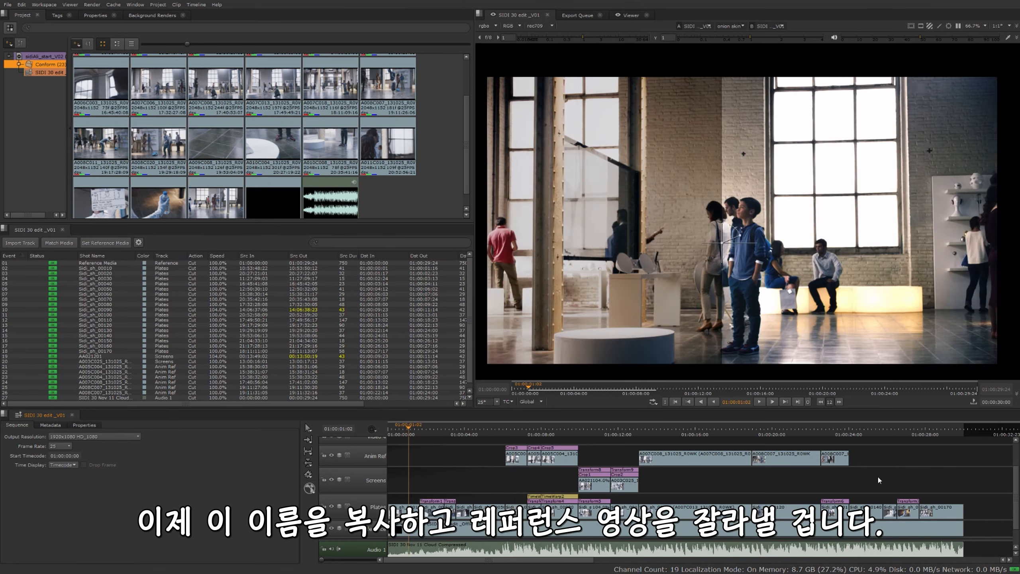
Select the Reference Media clip on the Reference track and open Copy Cuts for it
left_click(943, 531)
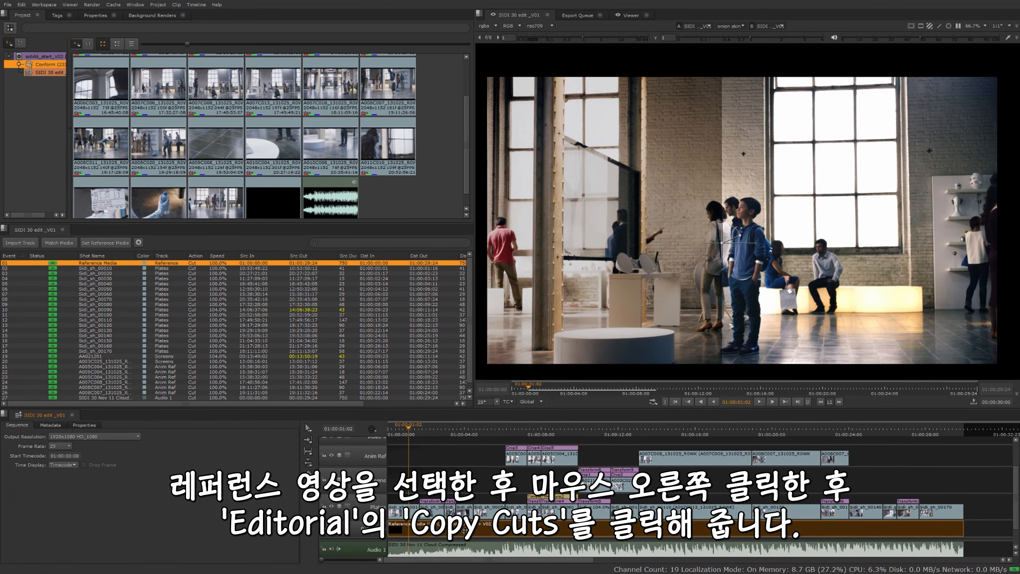
right_click(465, 531)
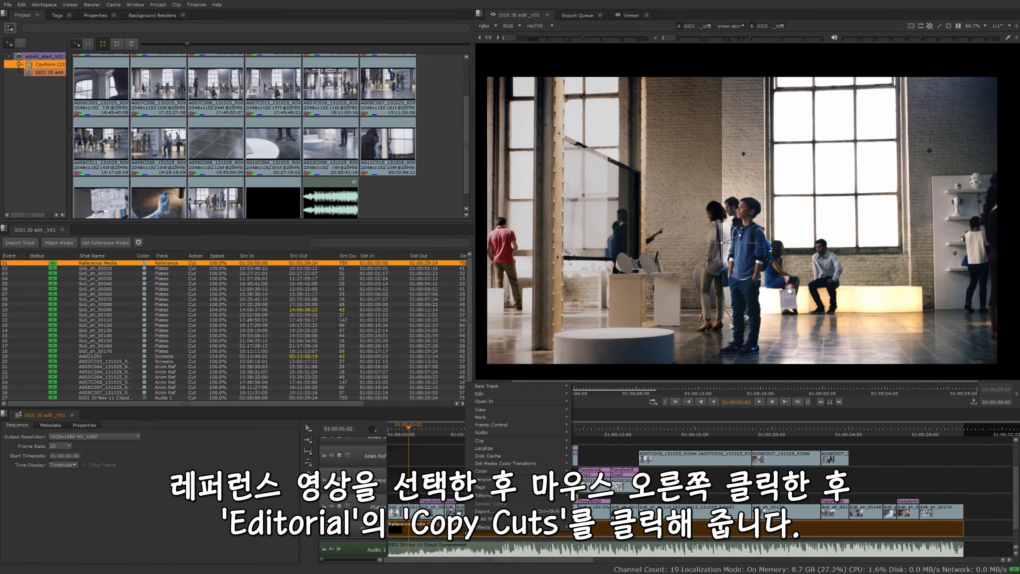
mouse_move(528, 499)
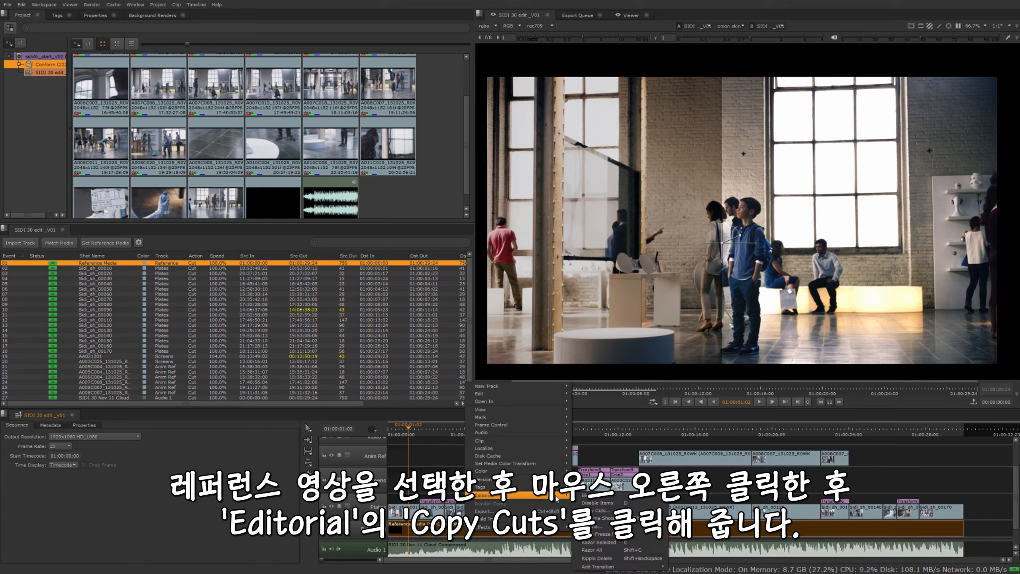
left_click(600, 510)
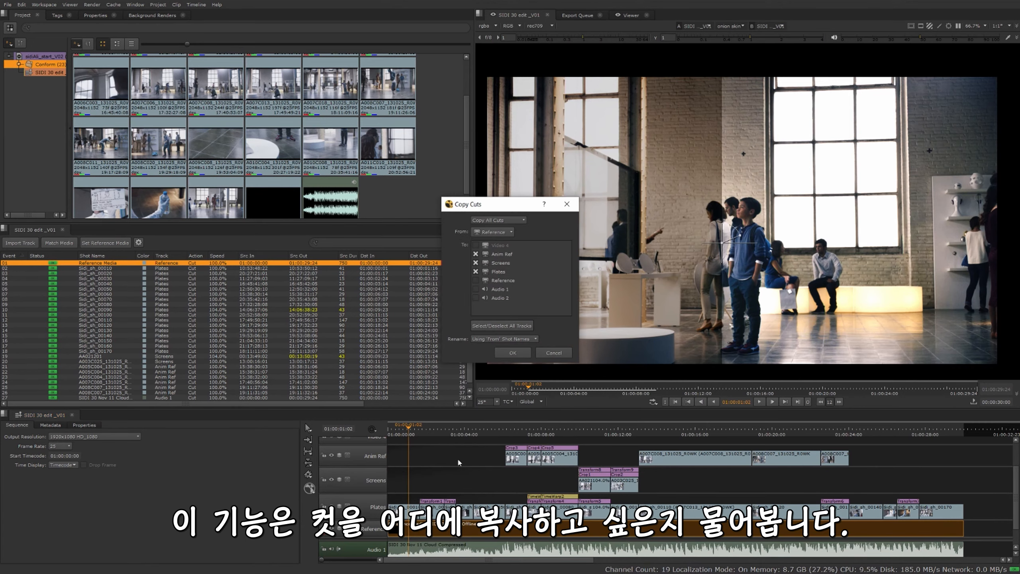
Copy all cuts from Plates to only the Reference, Audio 1 and Audio 2 tracks, renaming with the 'From' shot names
left_click(494, 232)
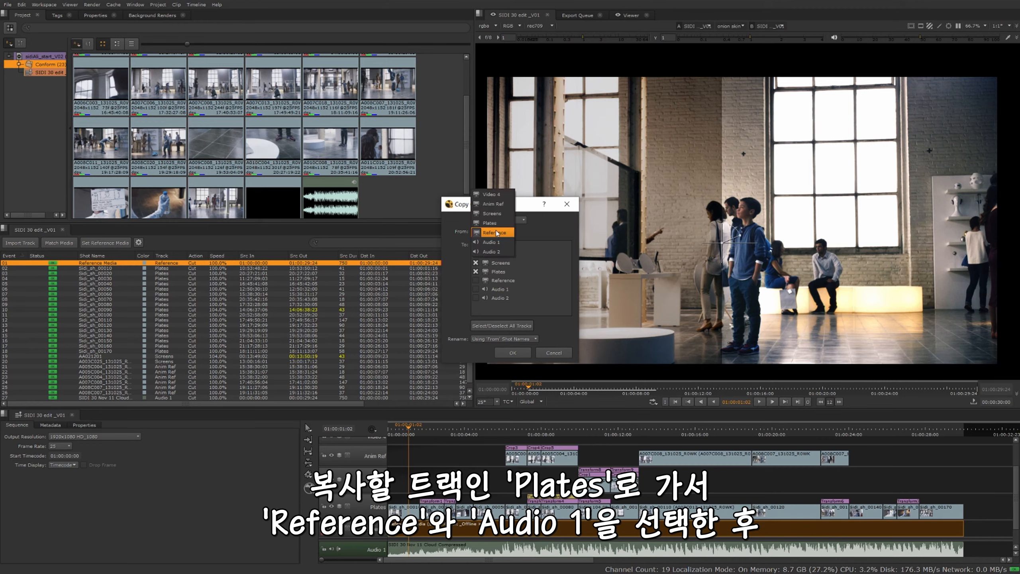
left_click(496, 224)
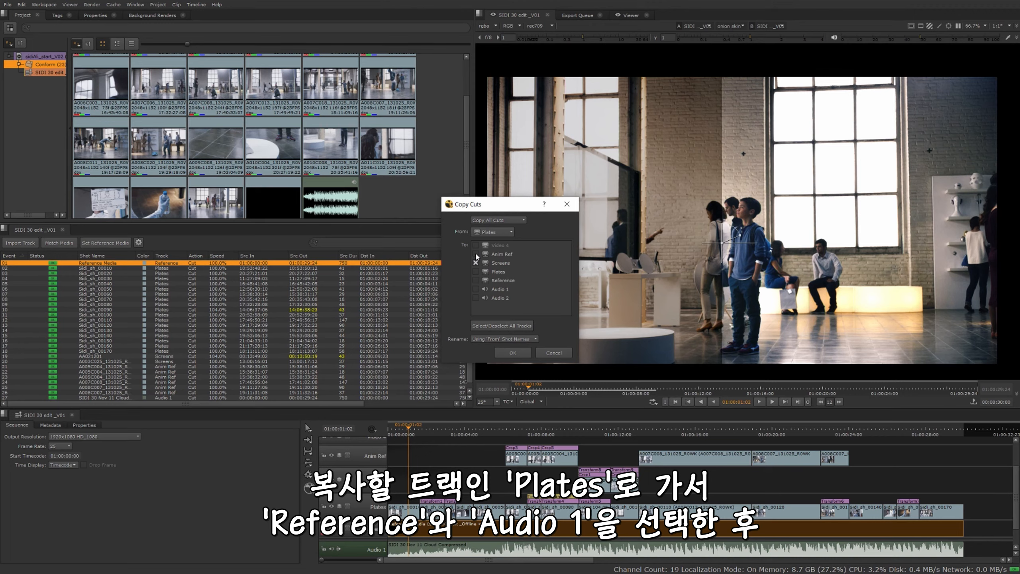
left_click(475, 263)
left_click(522, 281)
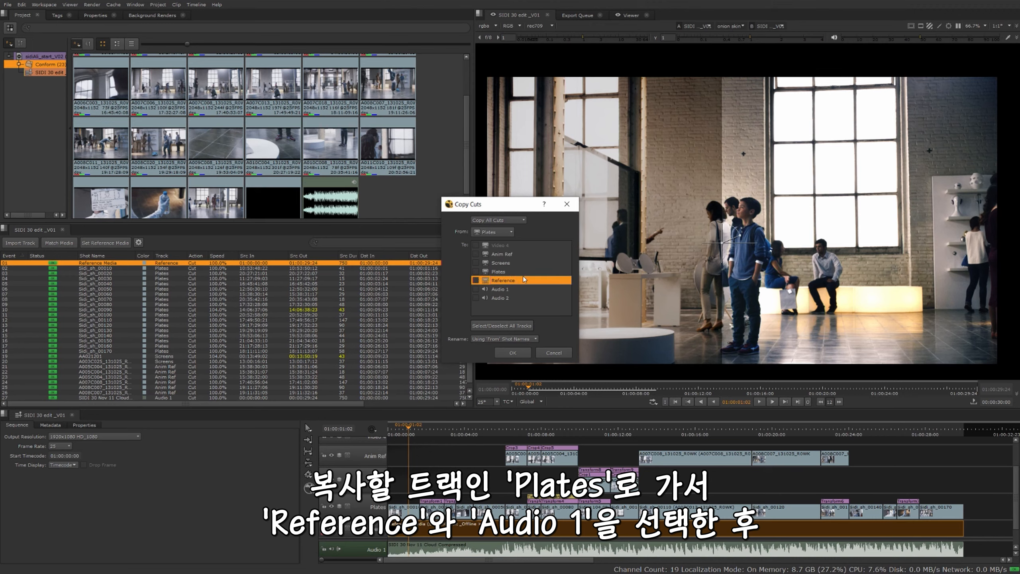
left_click(476, 288)
left_click(475, 297)
left_click(475, 298)
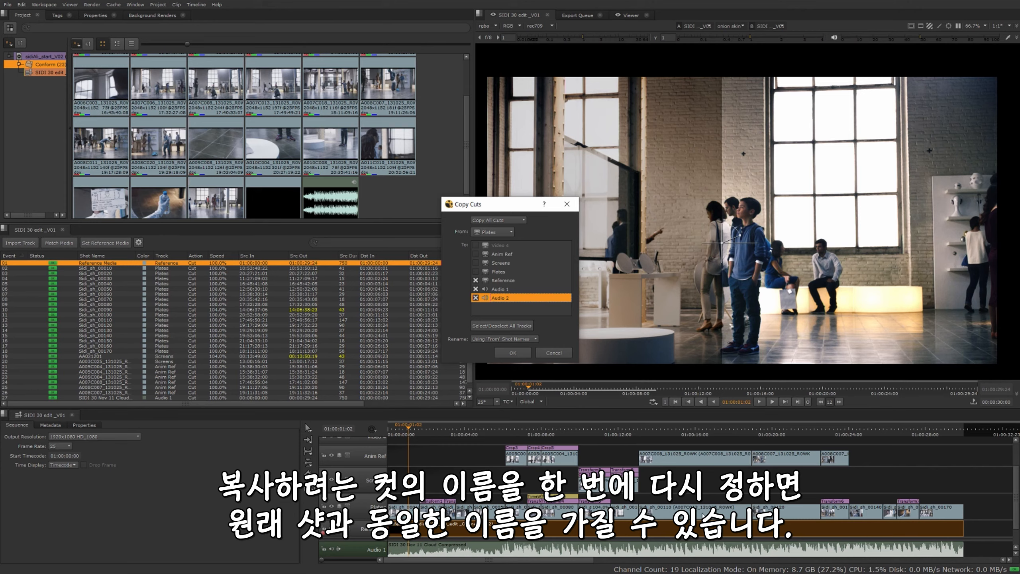
left_click(520, 355)
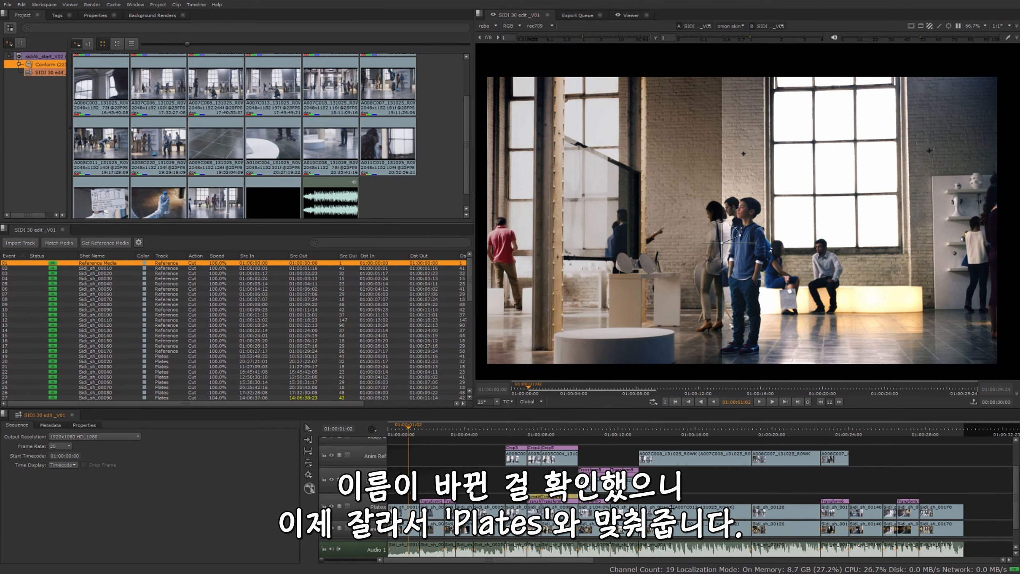
Scrub the playhead along the edit to 01:00:26:00 to compare the conformed plates with the cut-up reference
left_click(483, 480)
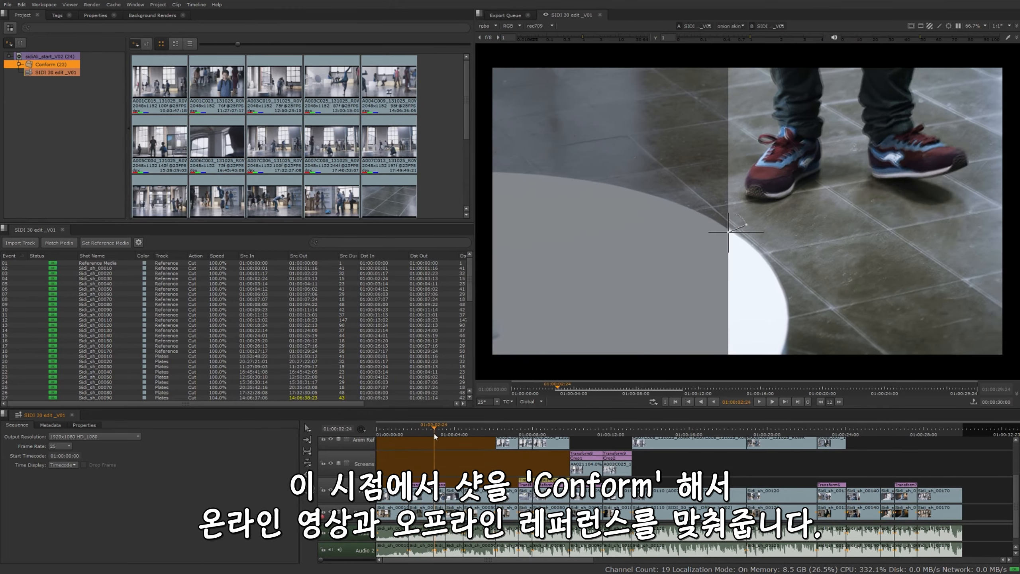
left_click_drag(458, 434, 886, 434)
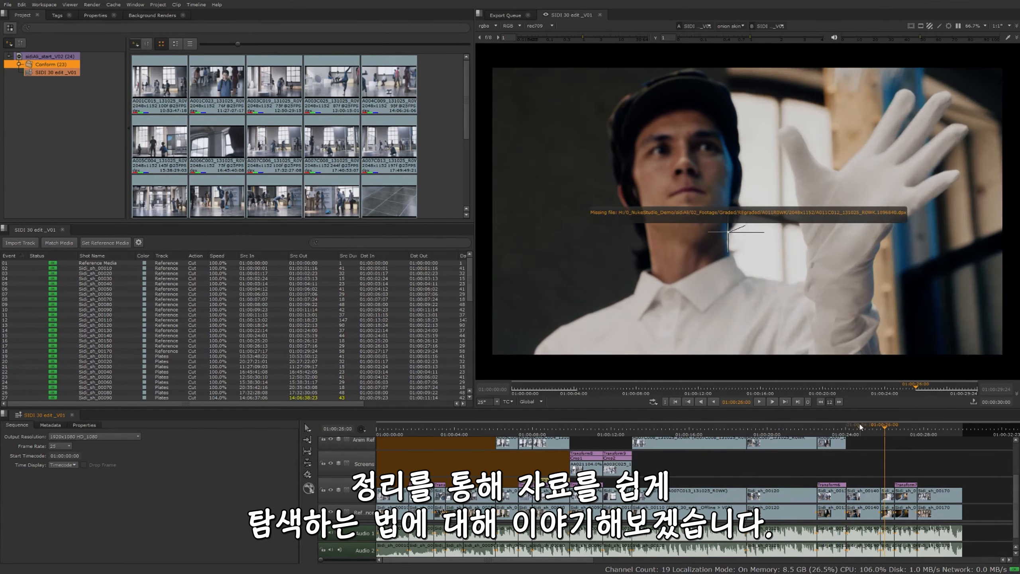